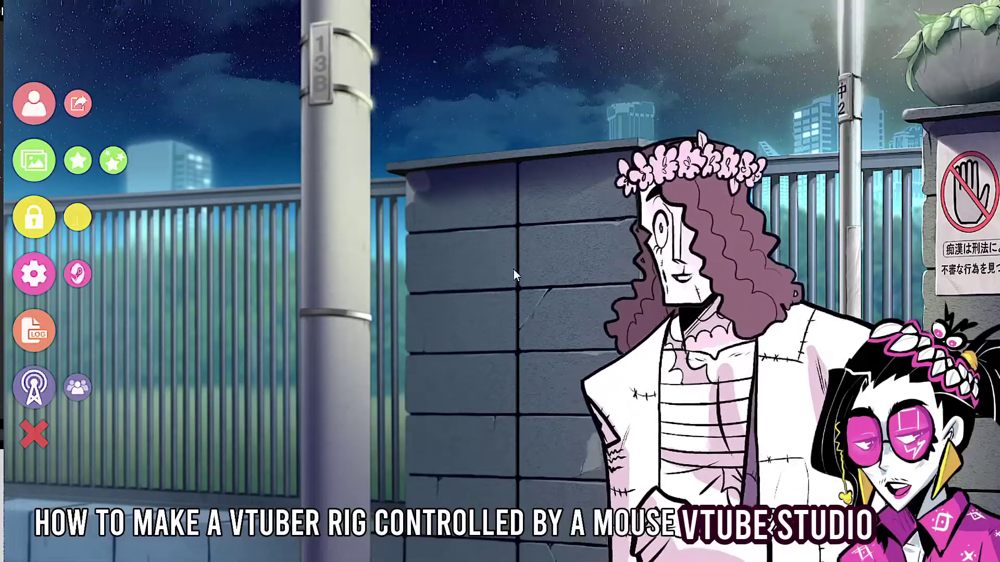
Scale the avatar up over the night street backdrop with the mouse wheel.
scroll(588, 279, up, 5)
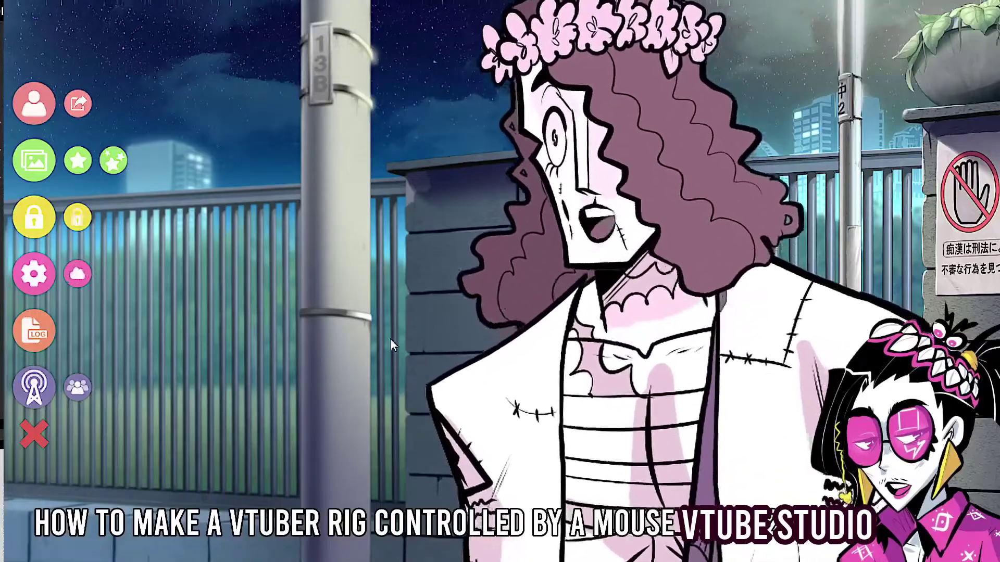
Load the Akari model, enlarge it to chest-up framing, and open General Configuration.
click(33, 103)
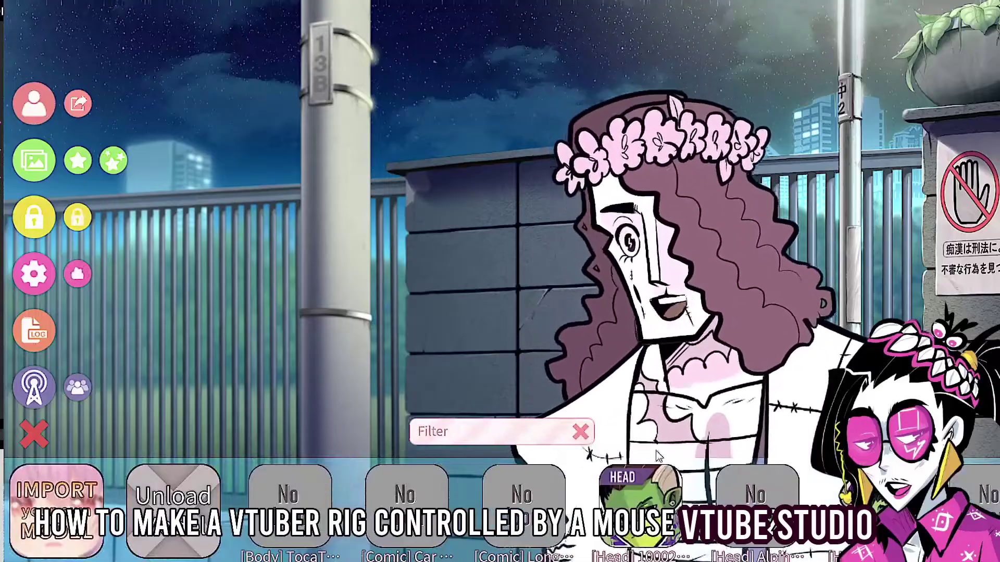
scroll(672, 458, down, 5)
scroll(675, 453, down, 8)
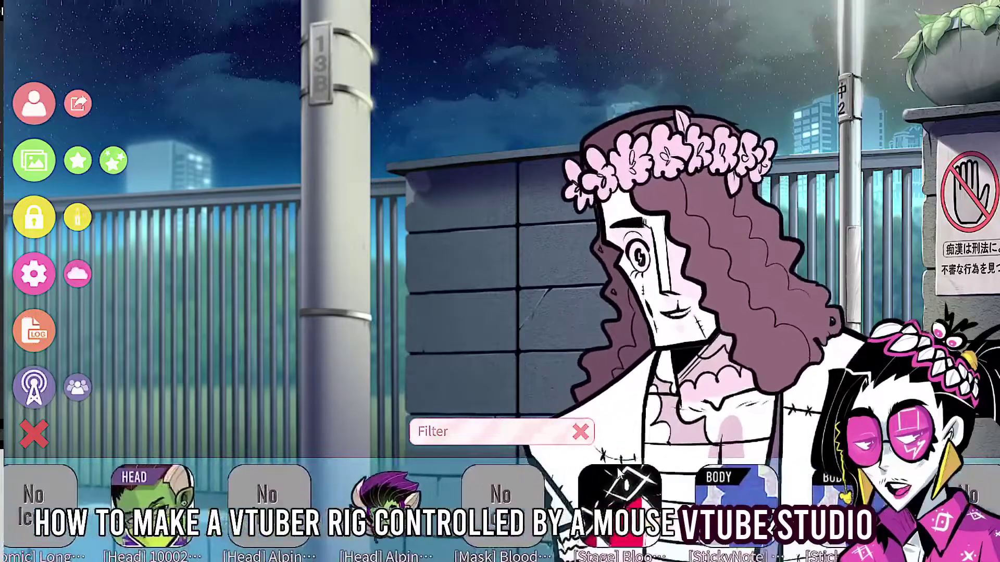
scroll(604, 499, down, 10)
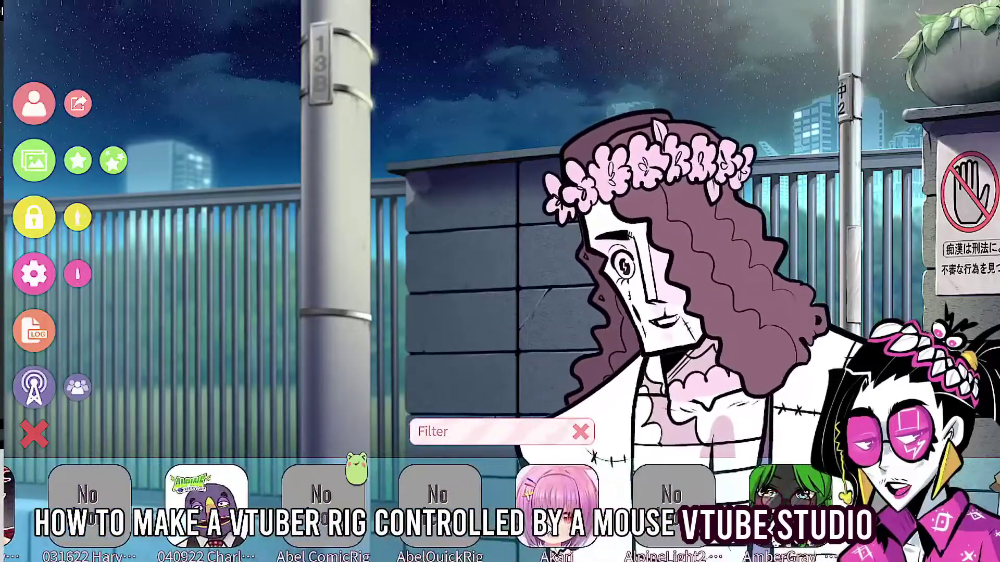
click(599, 500)
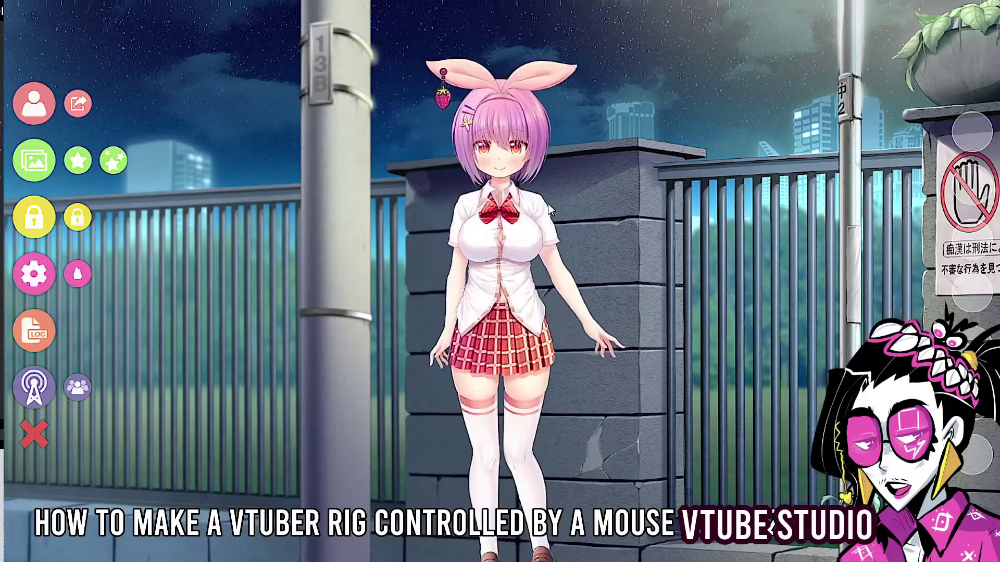
scroll(505, 259, up, 5)
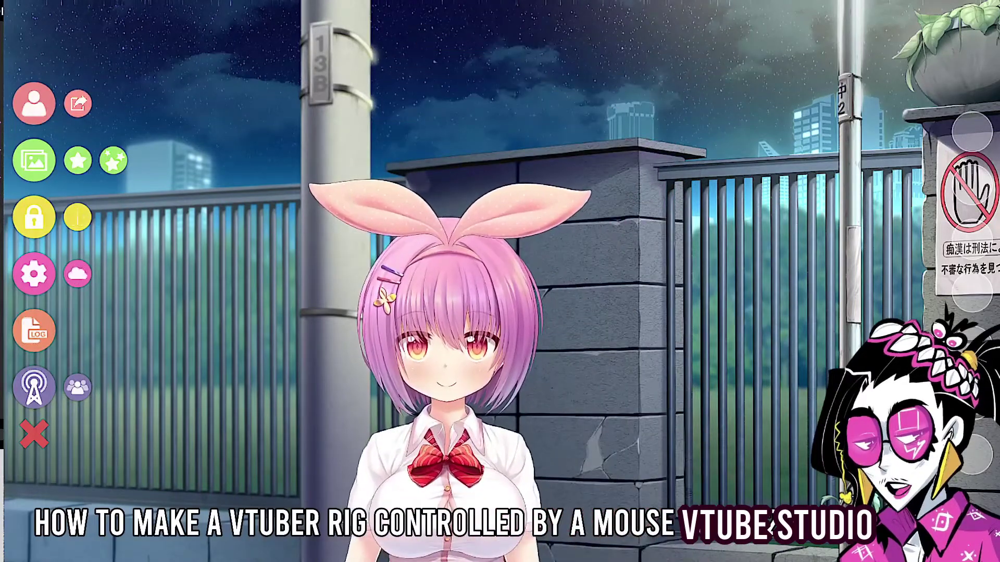
click(37, 278)
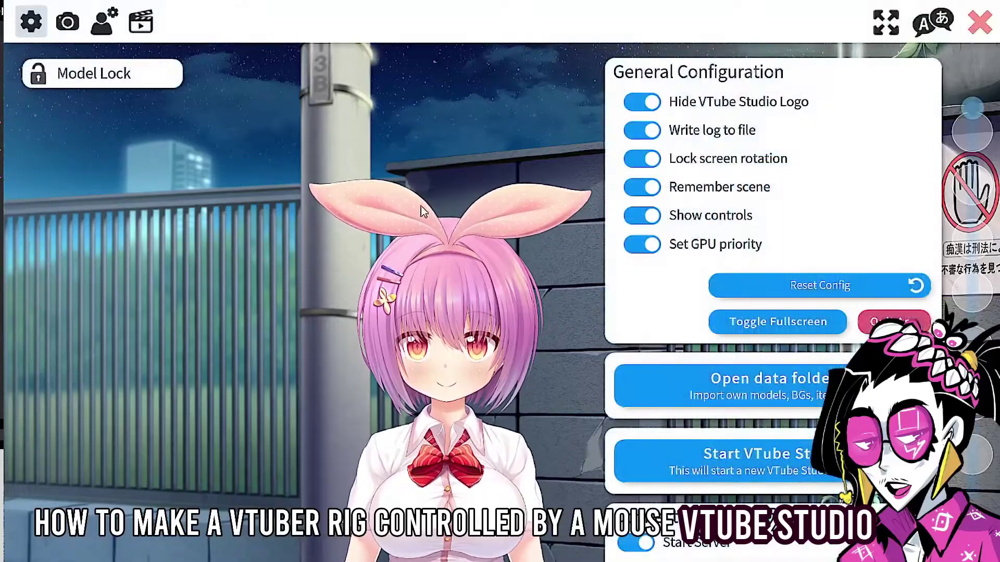
Scroll General settings past API to Mouse Input Config, showing X 0–1920 and Y 0–1080.
scroll(802, 317, down, 10)
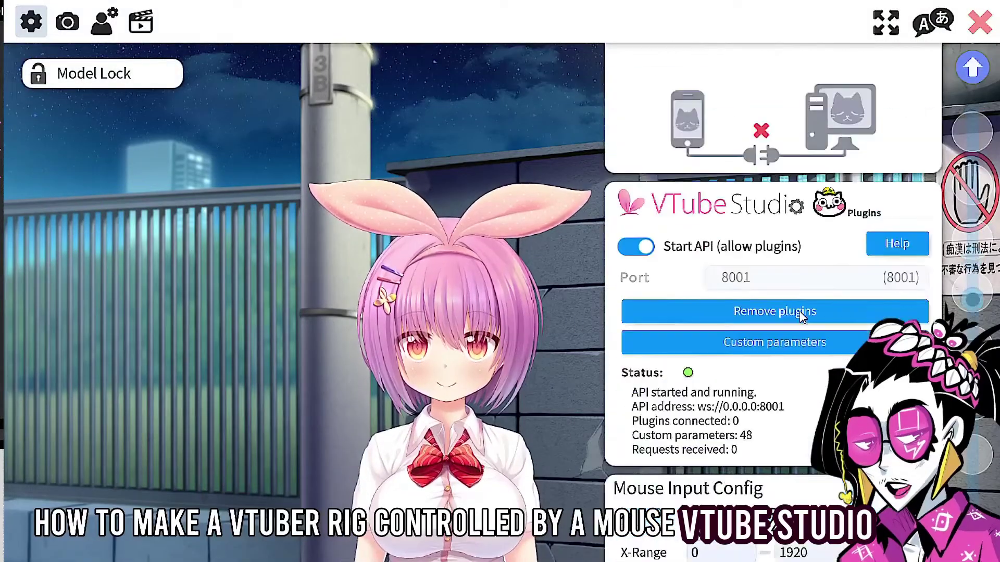
scroll(802, 316, up, 5)
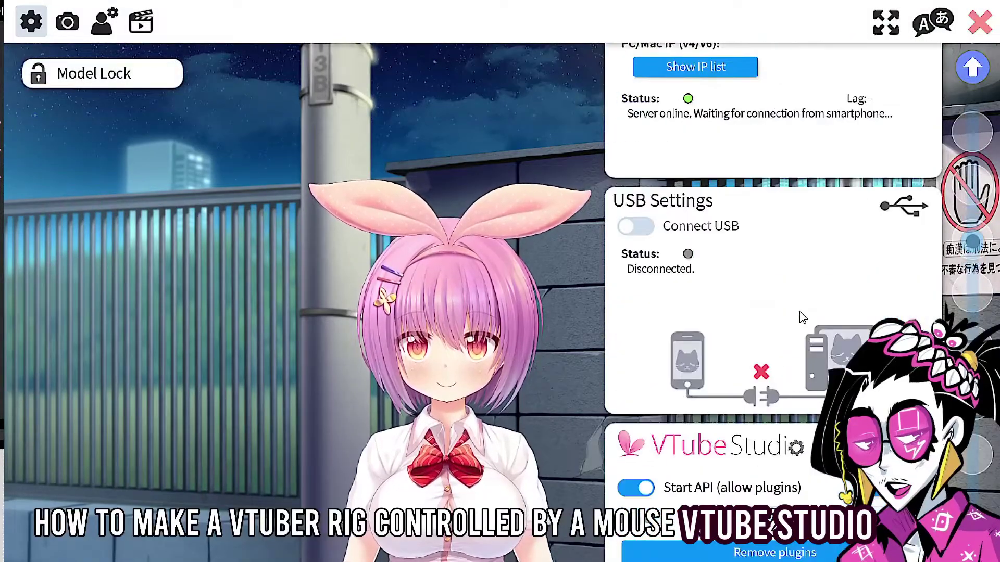
scroll(802, 318, down, 5)
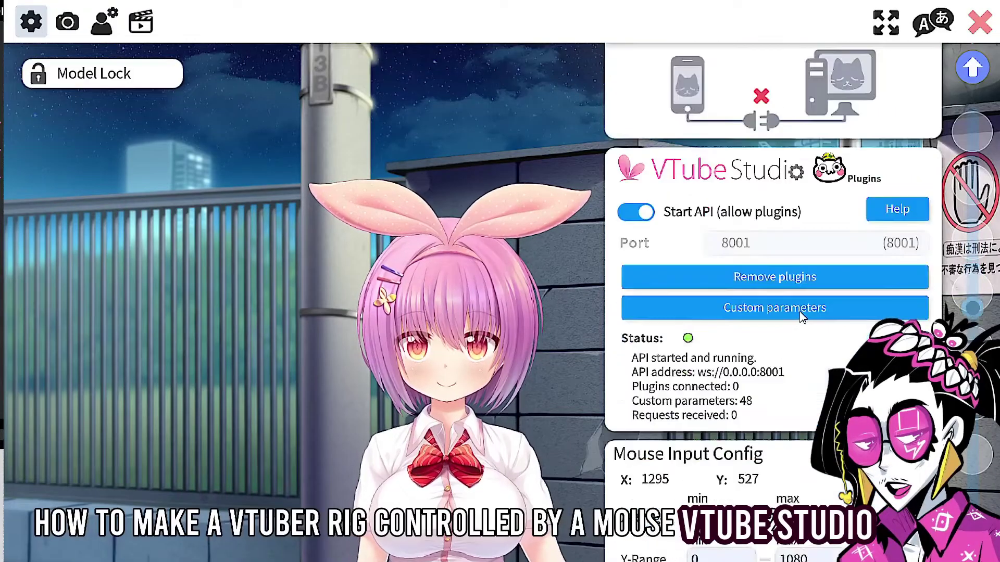
scroll(802, 318, down, 5)
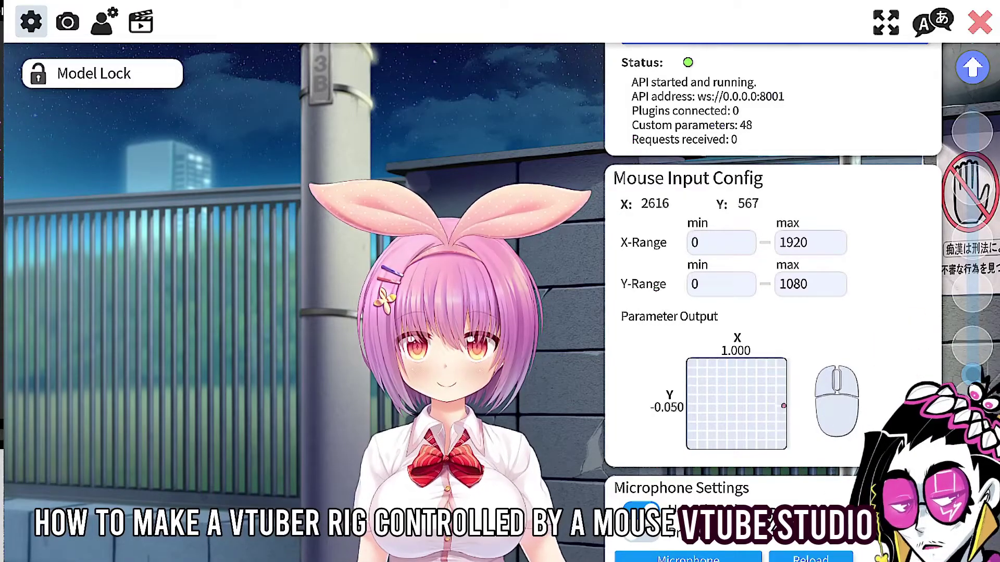
scroll(770, 286, down, 1)
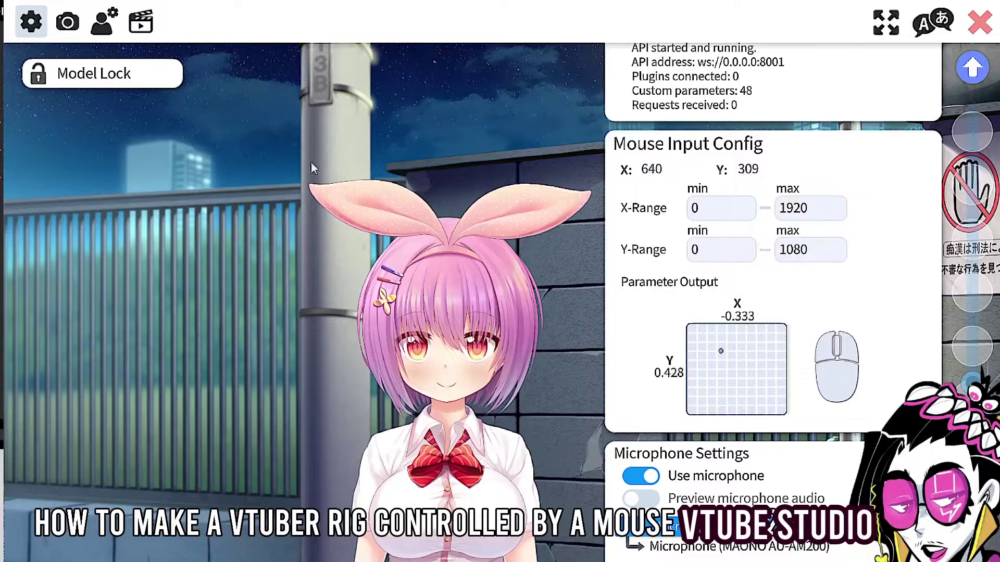
click(105, 23)
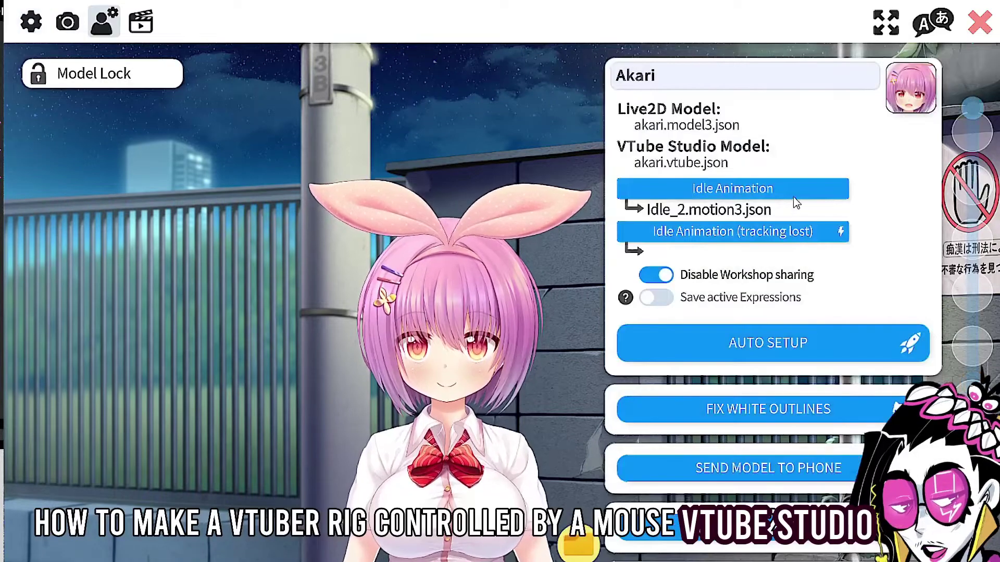
Set Face Left/Right Rotation's input to MousePositionX, driving ParamAngleX with range -1 to 1.
scroll(795, 203, down, 15)
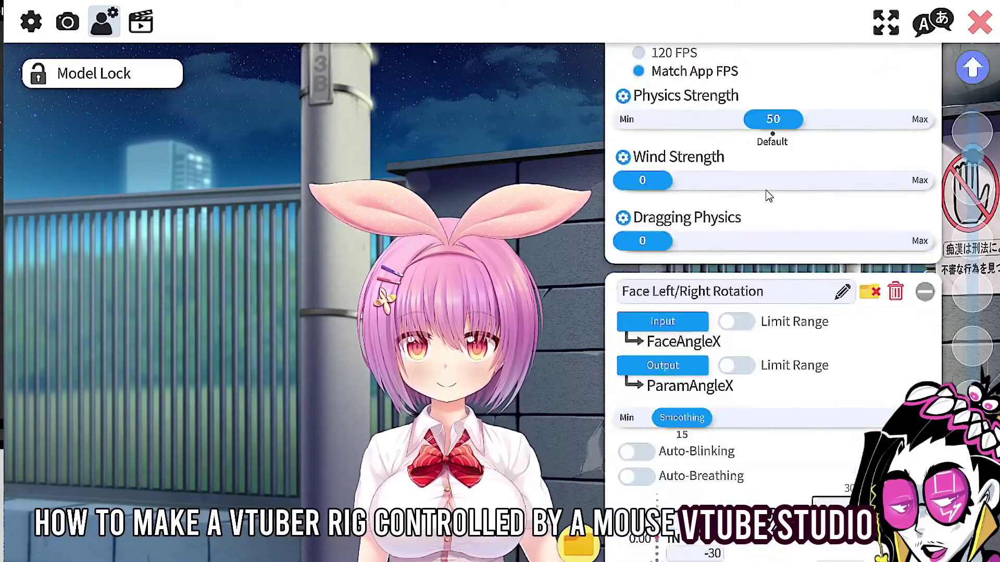
scroll(729, 219, down, 1)
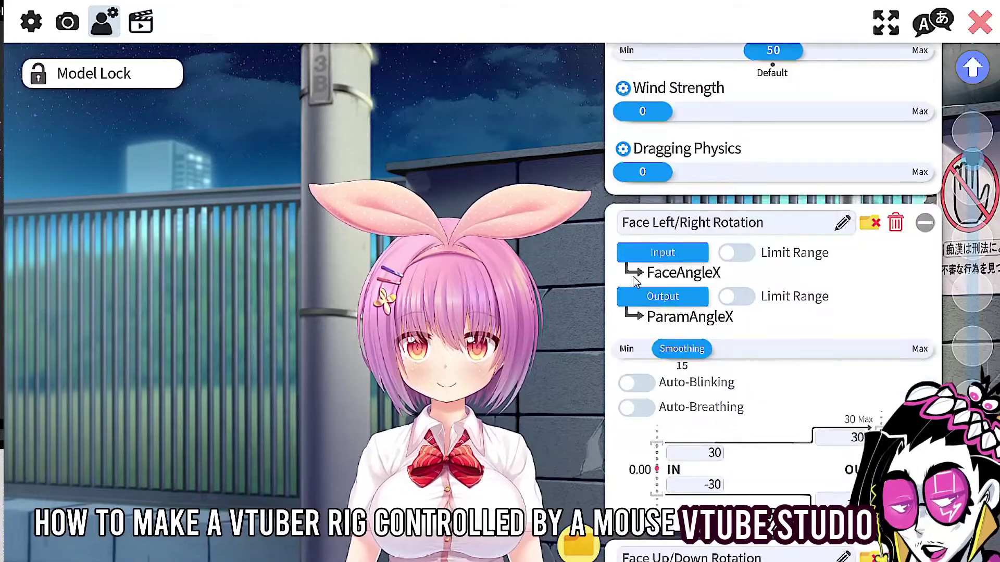
scroll(660, 255, down, 1)
click(660, 254)
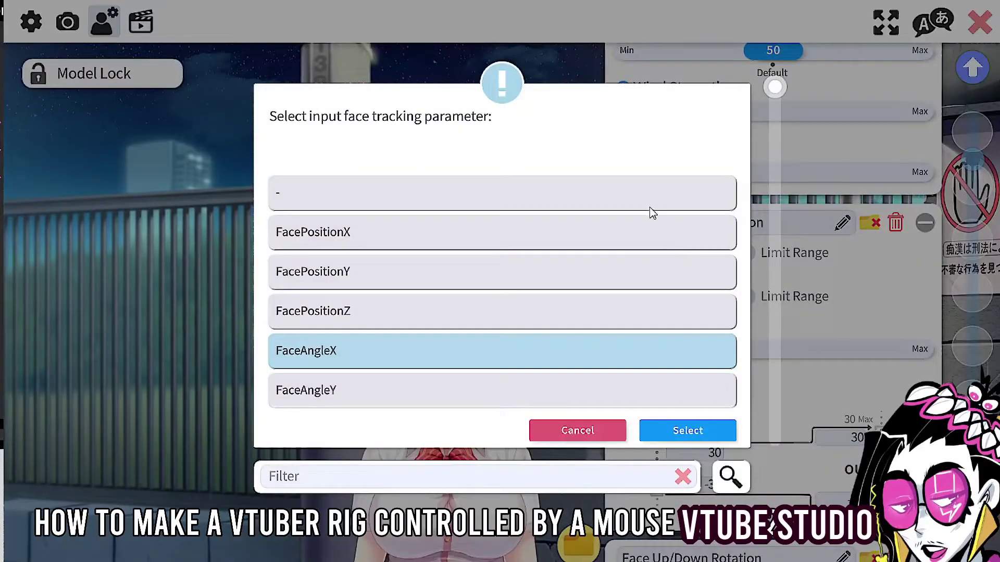
text(mouse)
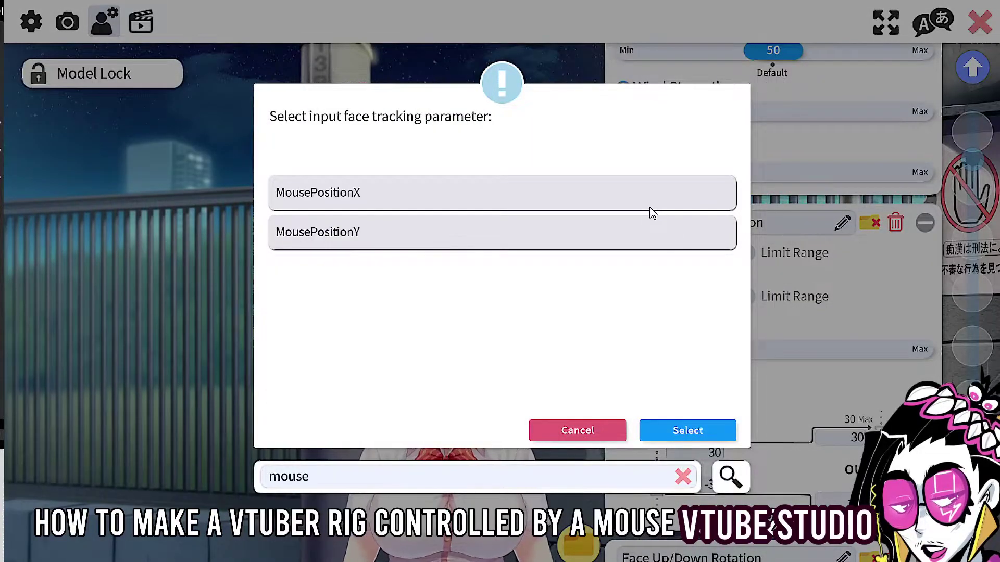
double_click(406, 203)
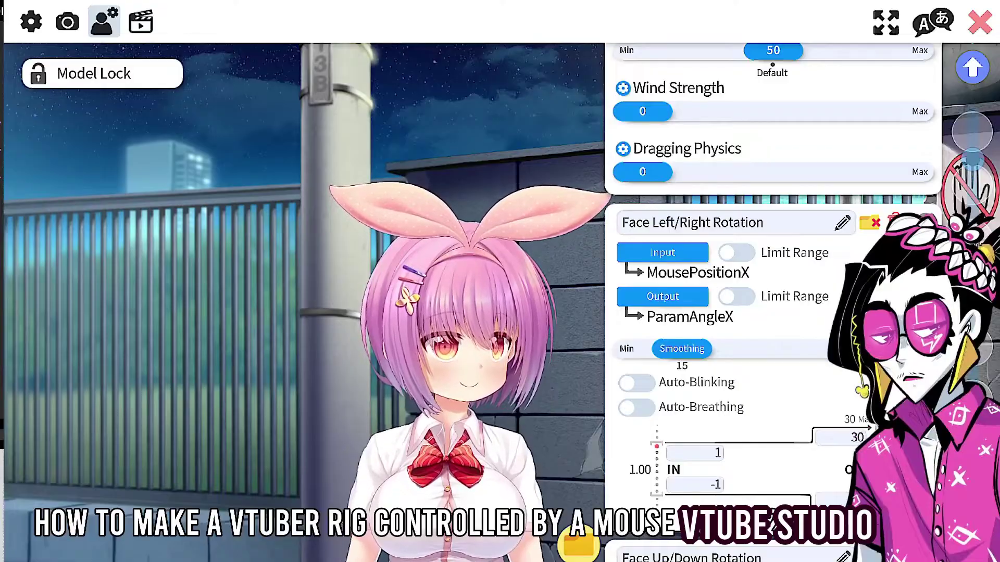
Assign MousePositionY to Face Up/Down Rotation, correcting a mistaken MousePositionX pick.
scroll(743, 270, down, 5)
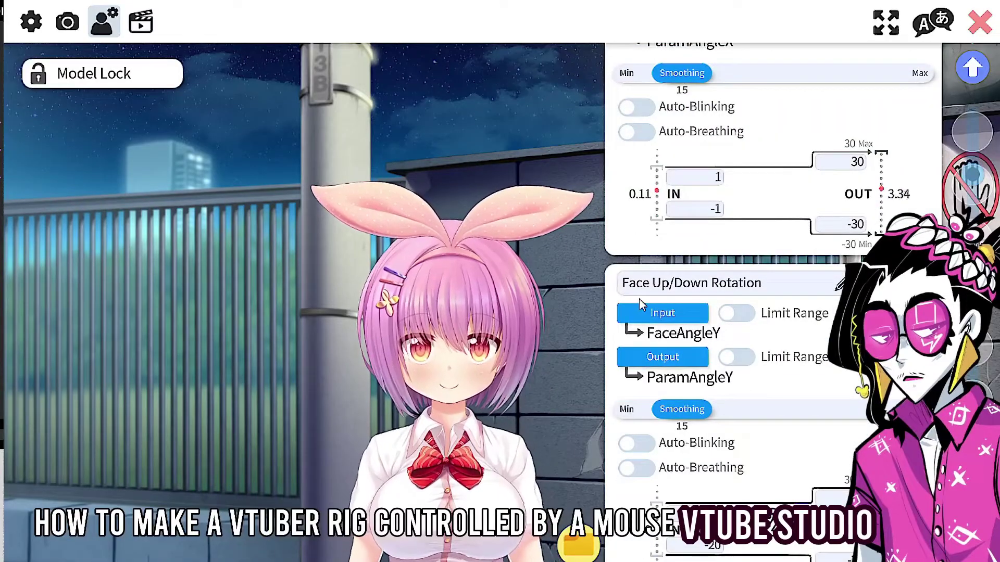
click(645, 313)
text(mou)
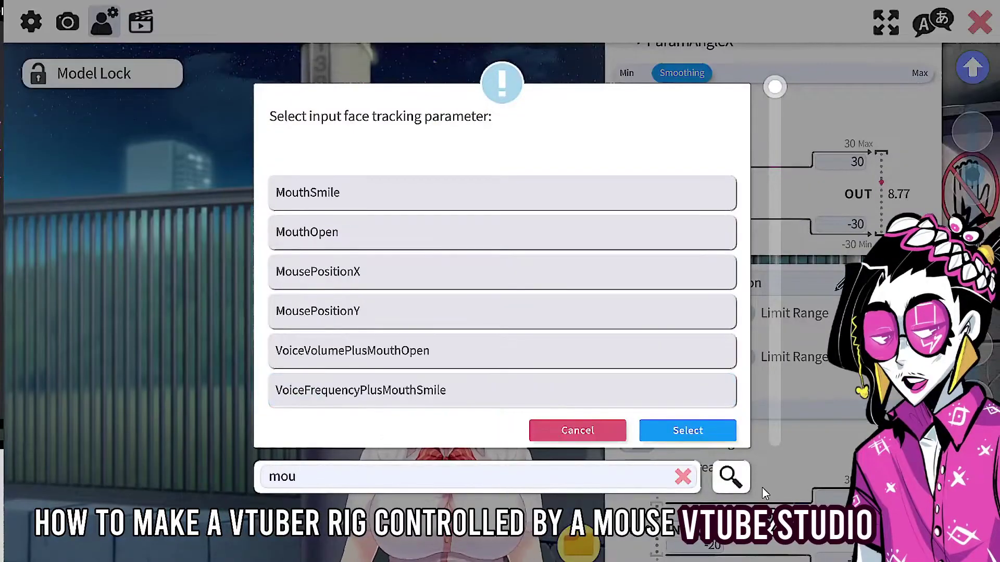
text(se)
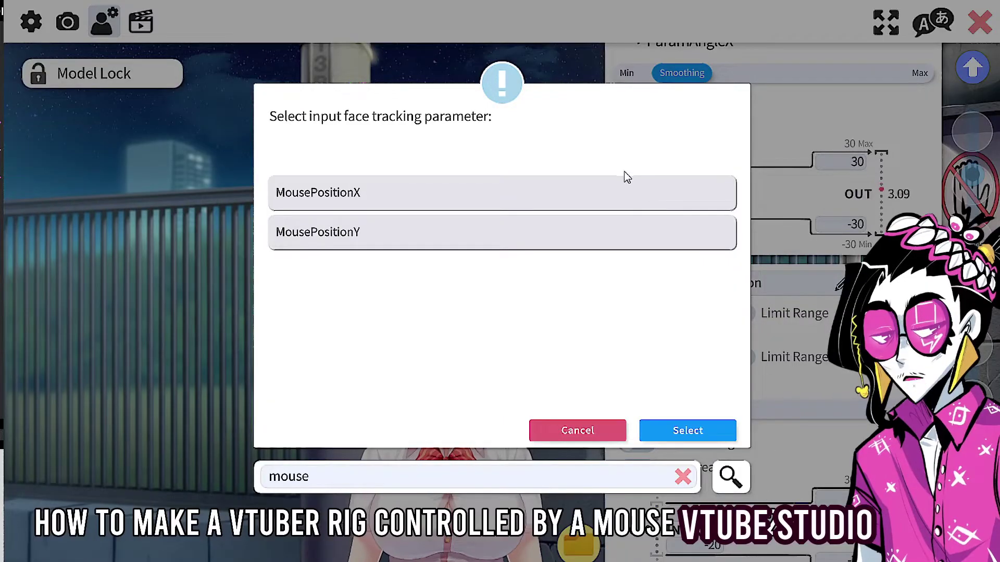
click(631, 206)
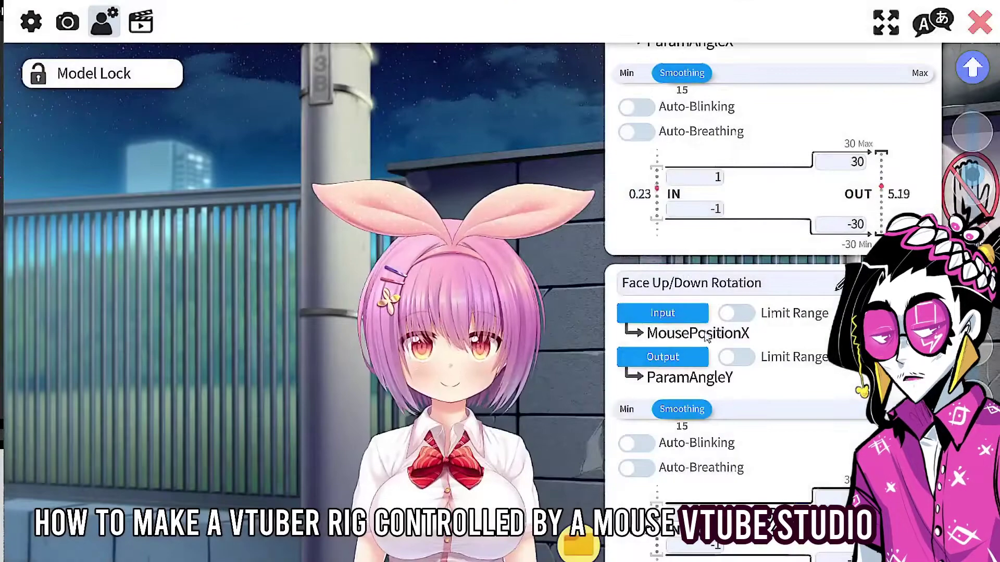
click(671, 306)
text(mouse)
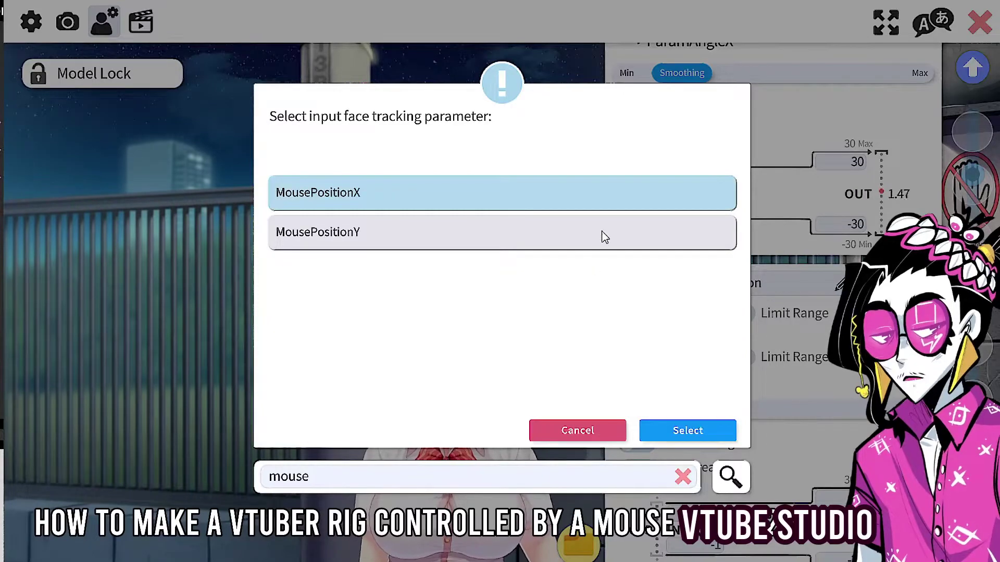
click(601, 234)
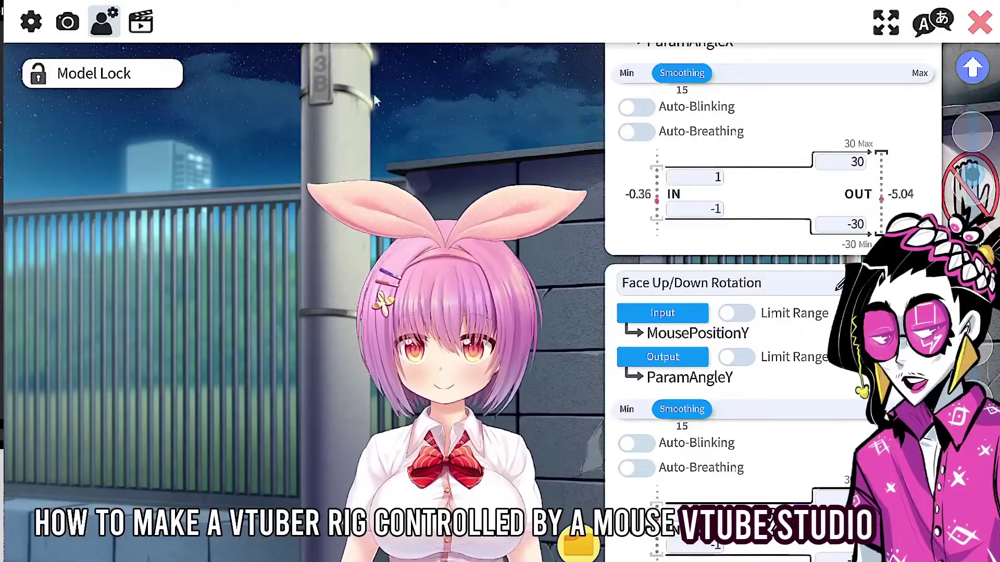
scroll(676, 432, down, 5)
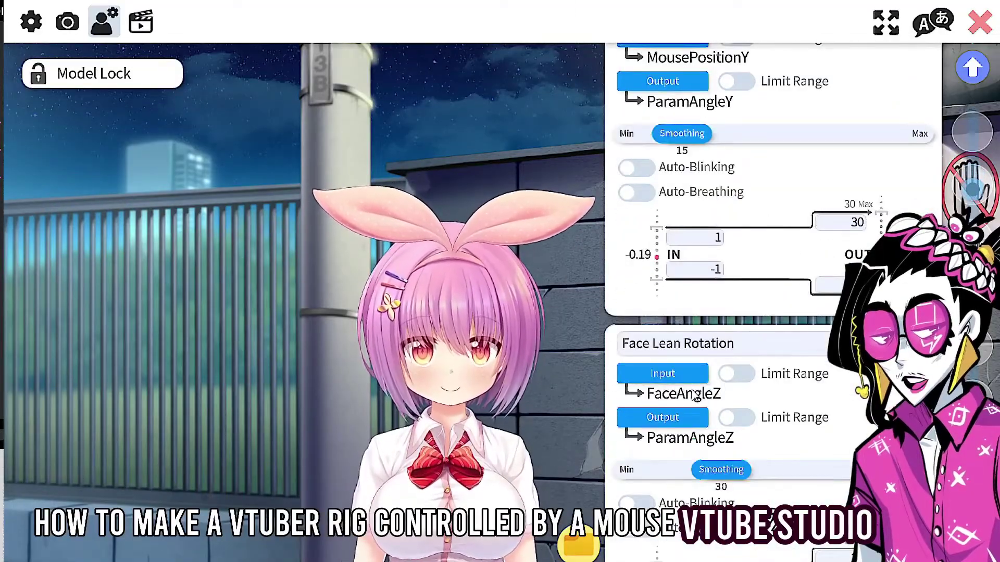
Set Face Lean Rotation's input to MousePositionY.
click(671, 375)
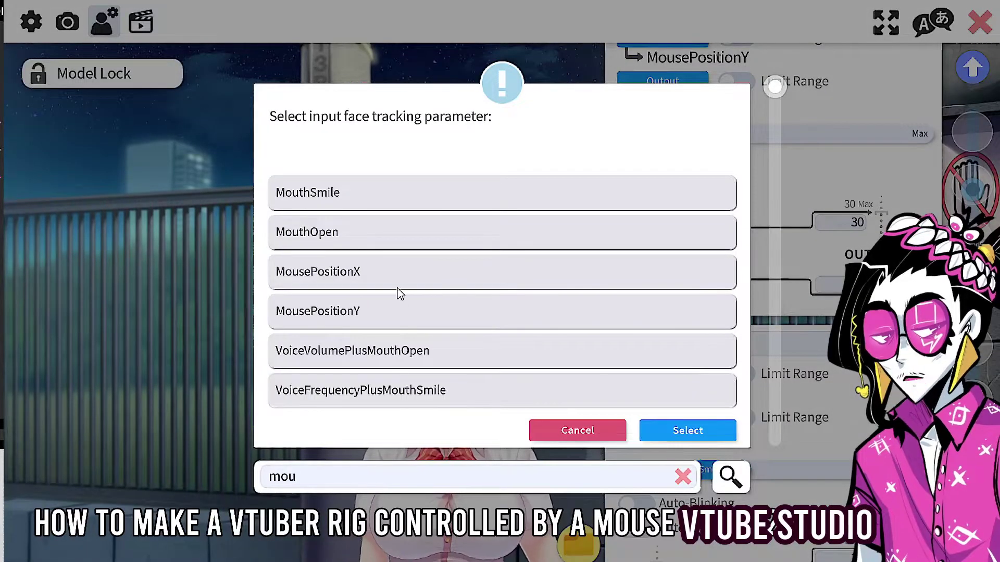
double_click(409, 328)
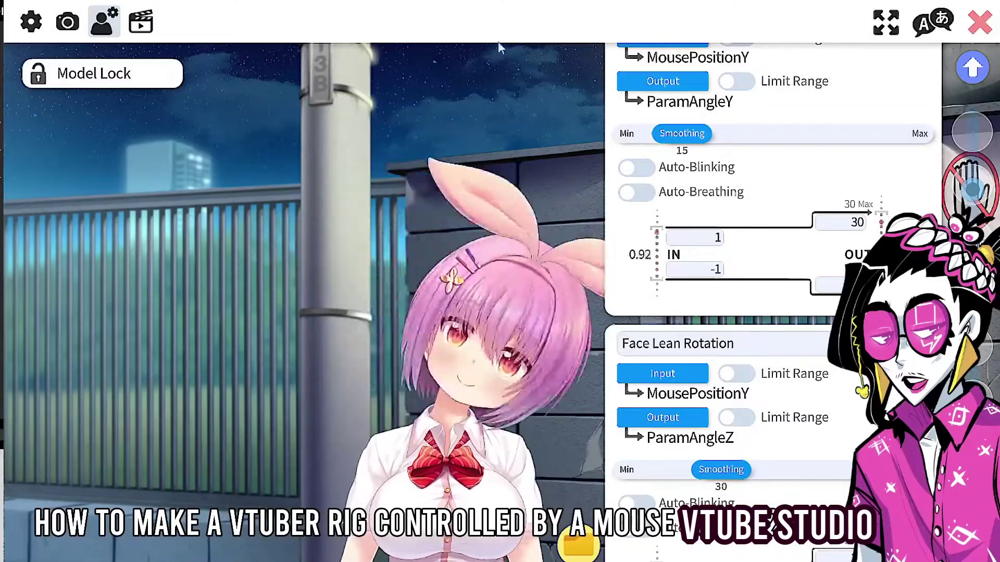
scroll(653, 385, down, 5)
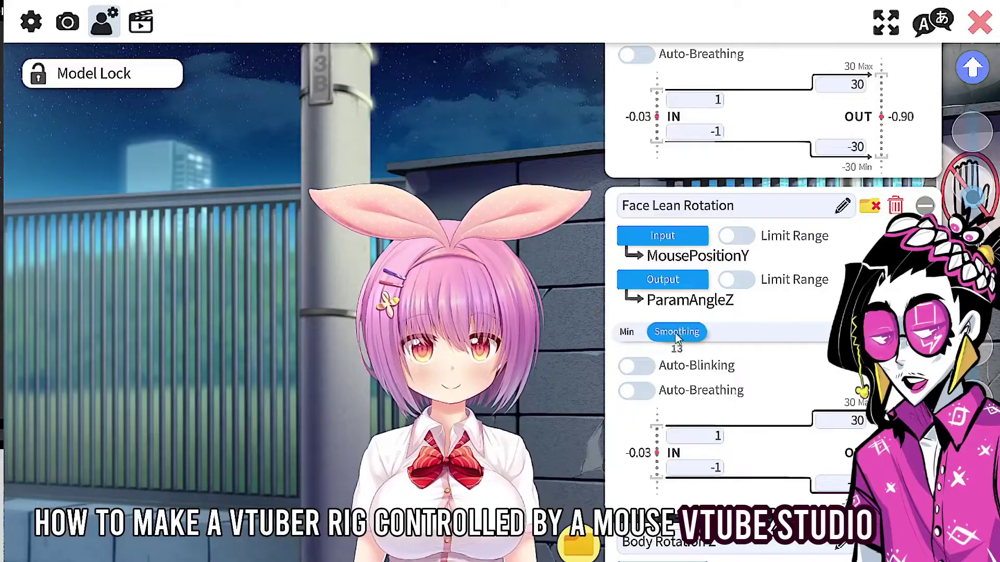
Raise Face Lean Rotation smoothing to about 87 and widen its input range to -2 to 2.
drag(720, 332, 885, 332)
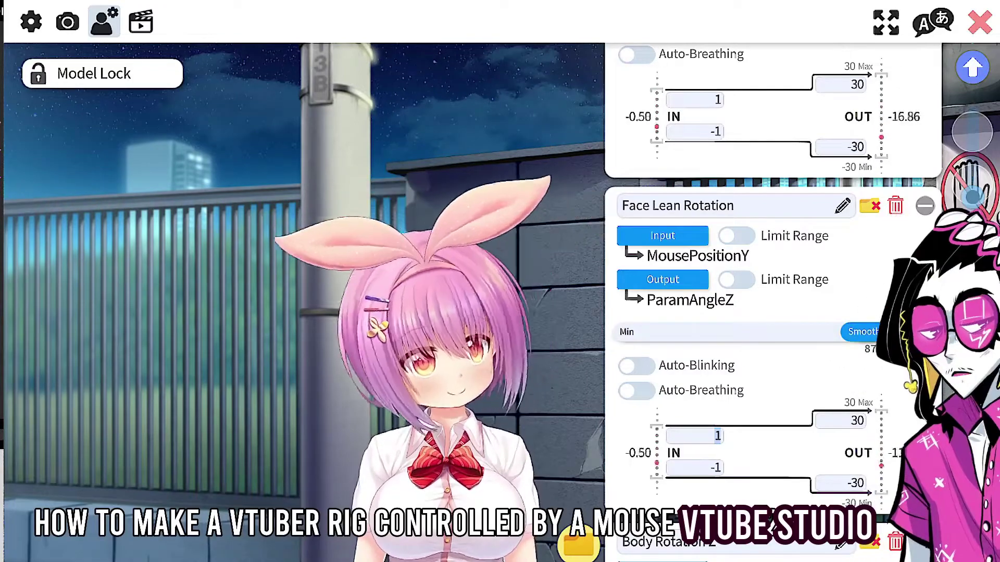
click(691, 436)
text(2)
click(699, 470)
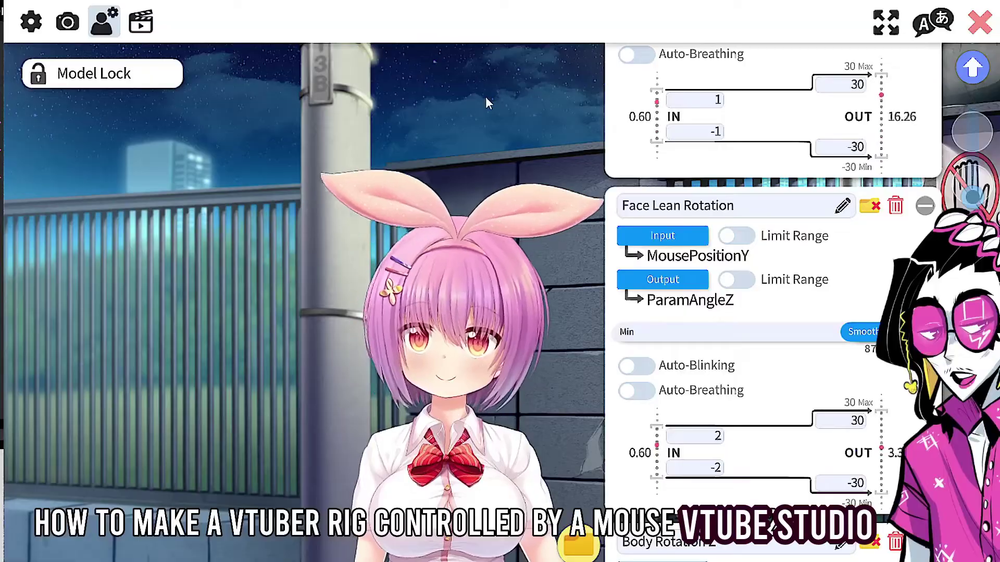
scroll(718, 306, down, 5)
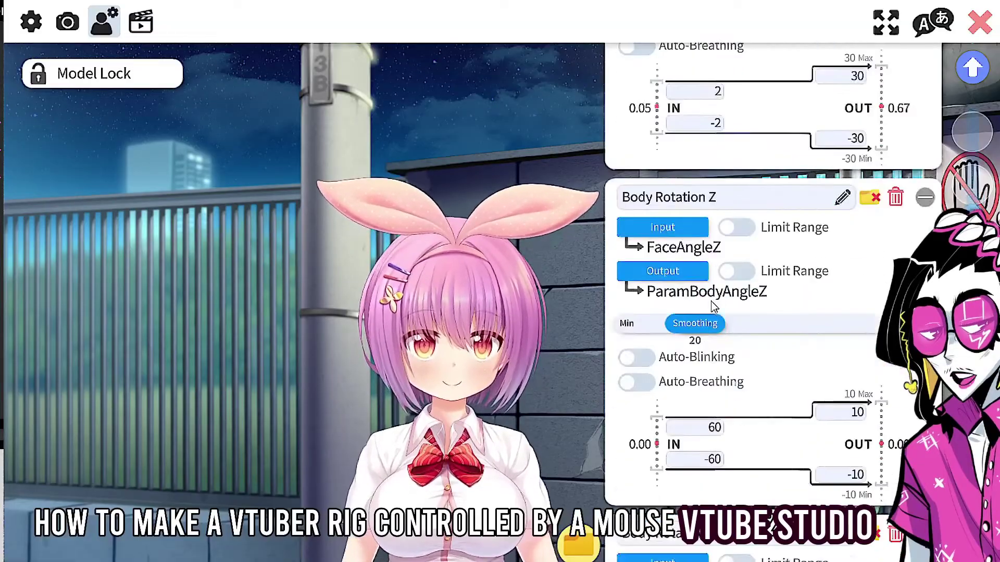
Set Body Rotation Z's input to MousePositionX, range -1 to 1, with smoothing 100.
click(663, 228)
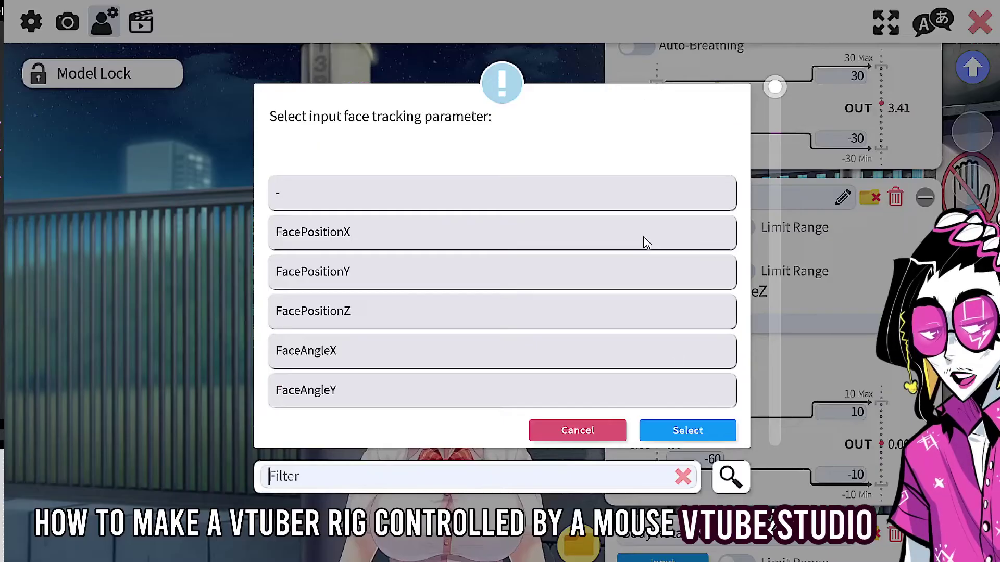
click(589, 440)
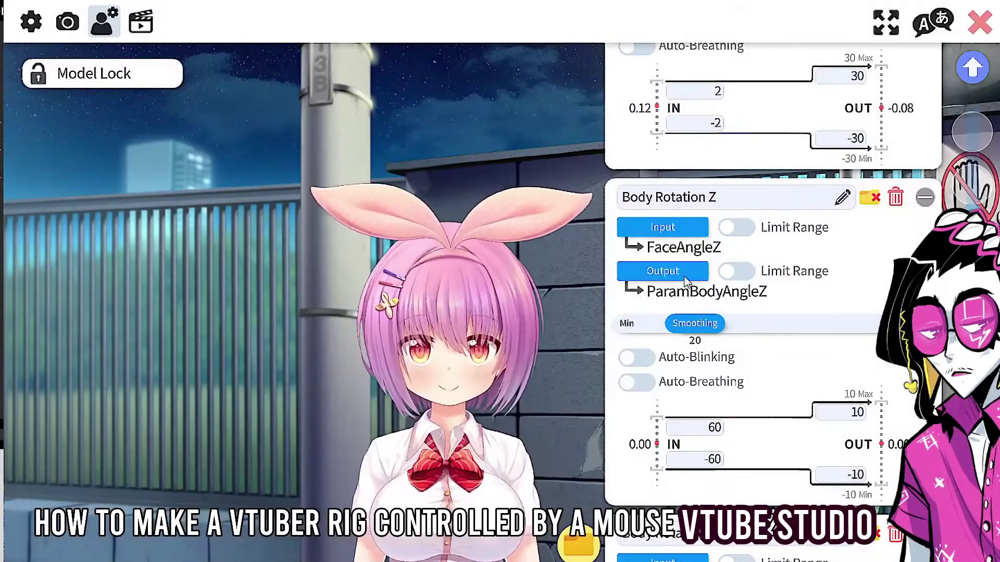
click(661, 225)
text(mouse)
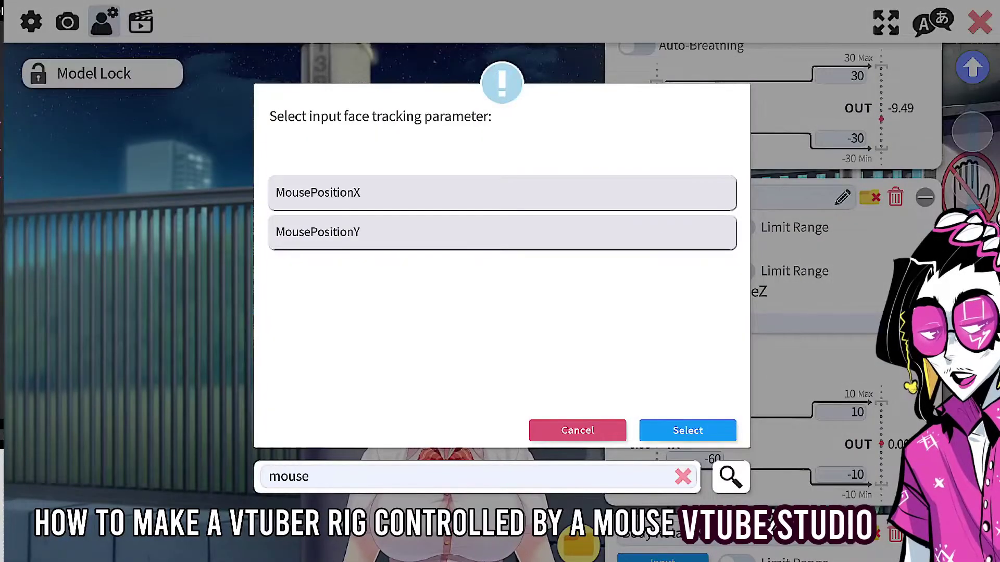
click(646, 196)
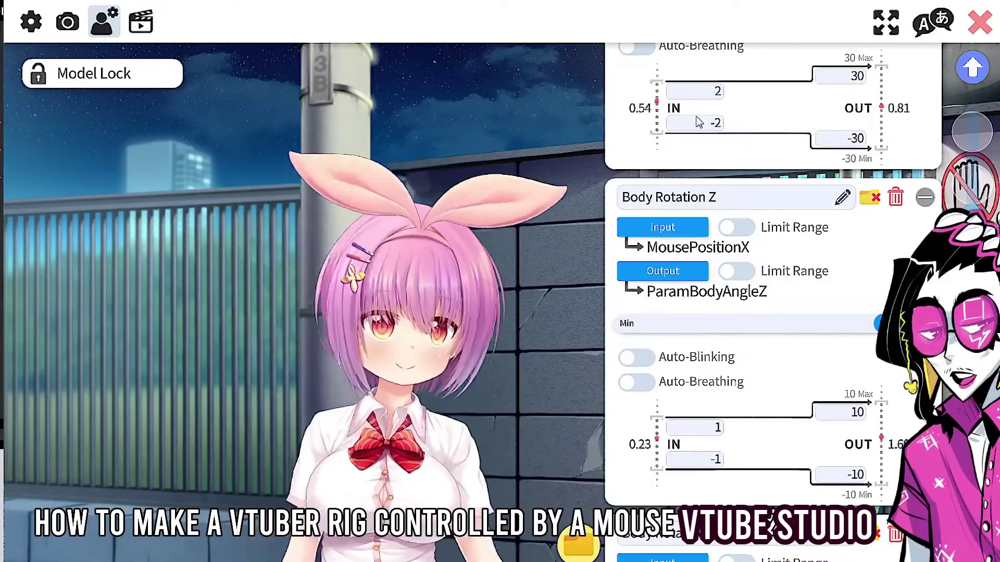
scroll(714, 355, down, 15)
scroll(715, 355, down, 3)
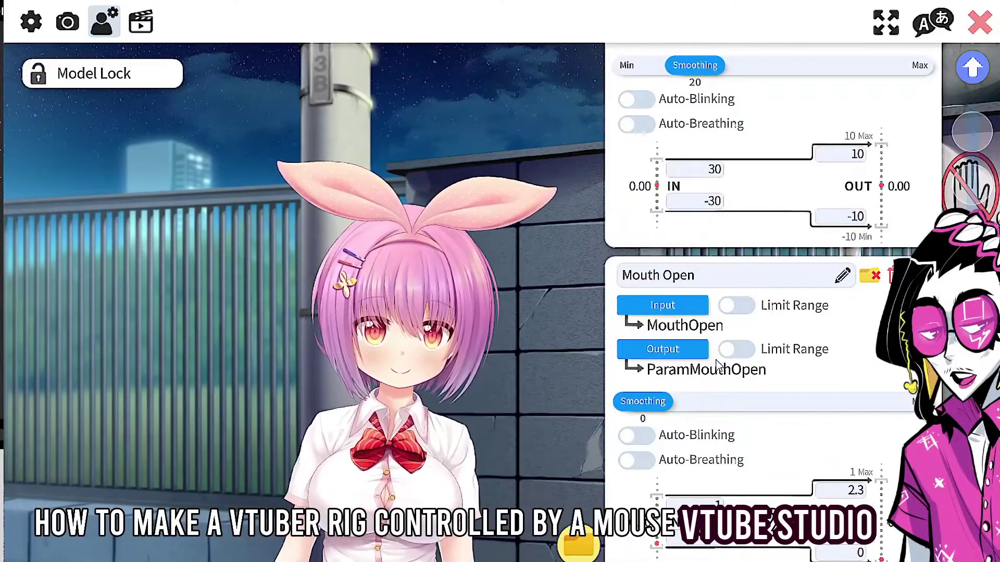
Drive Mouth Open from VoiceVolumePlusMouthOpen, mapping input 0–1 to output 0–2.3.
scroll(714, 355, down, 1)
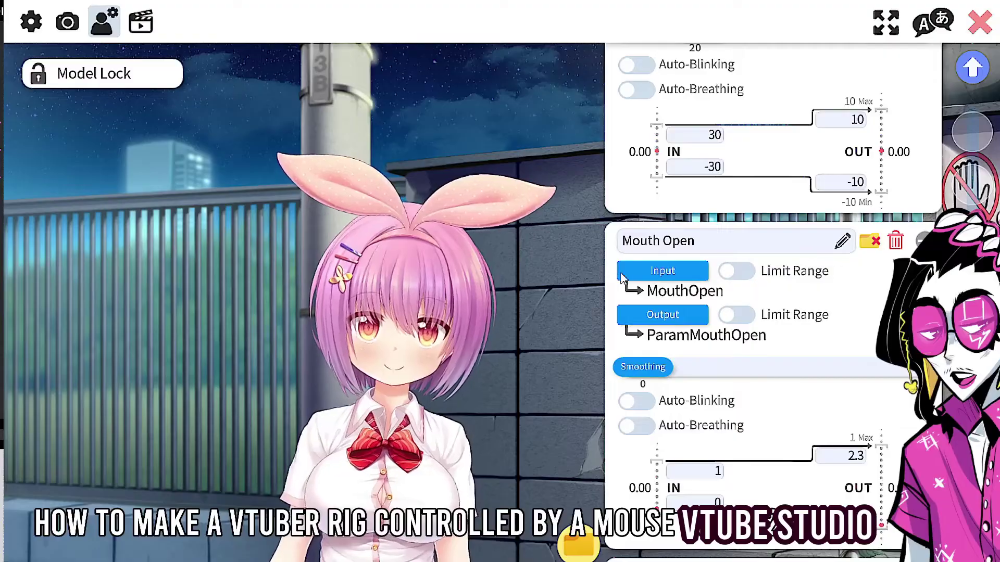
click(659, 272)
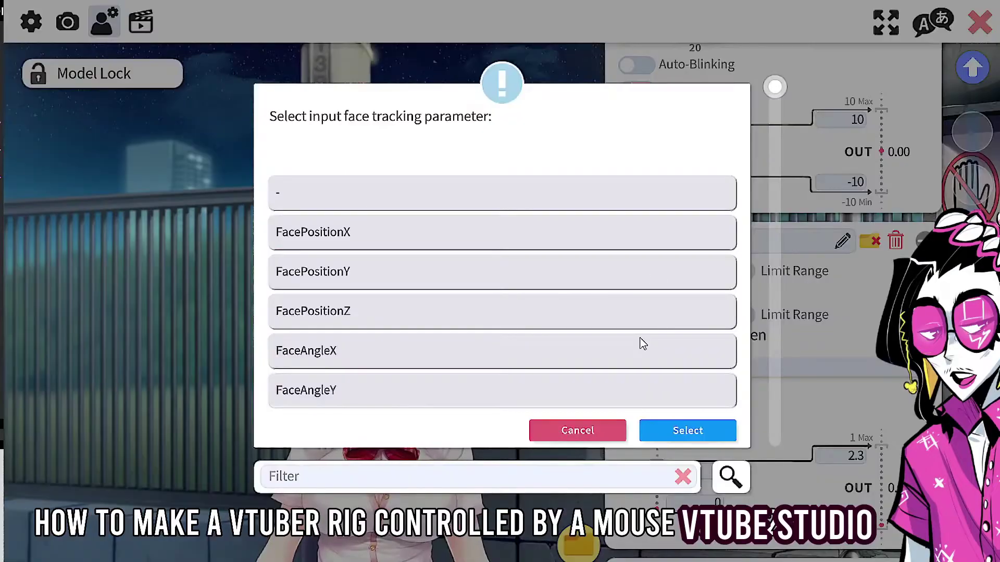
text(mouth)
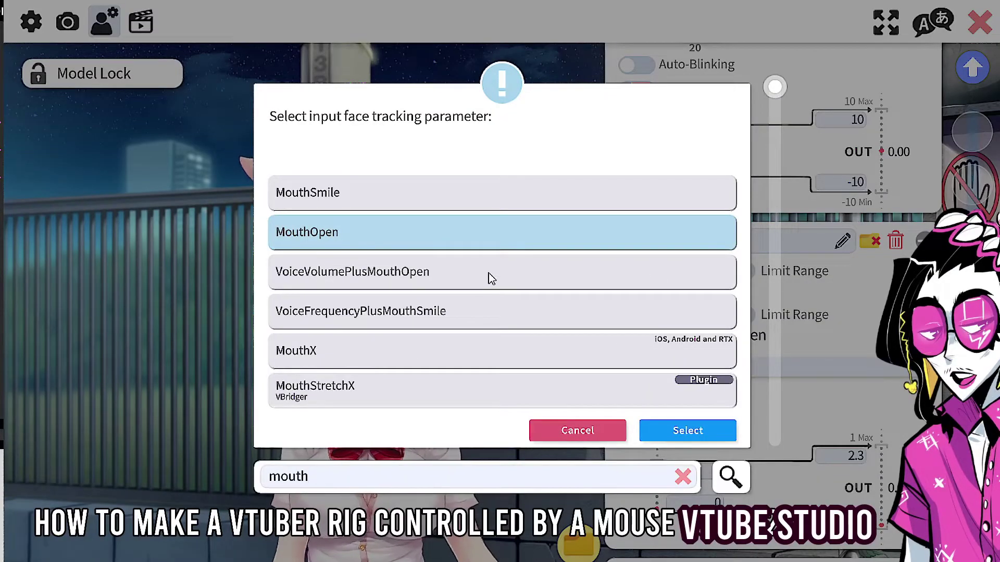
click(492, 278)
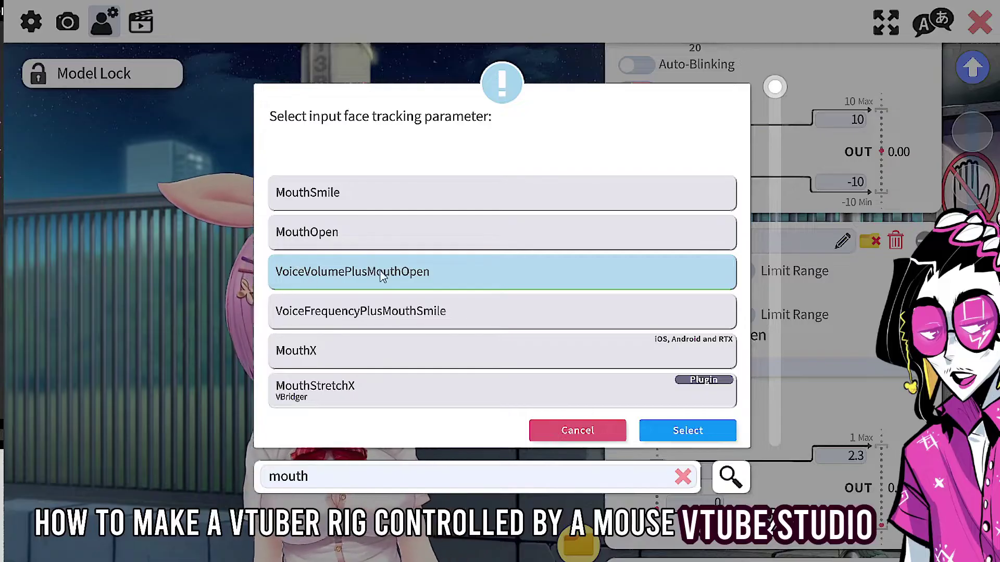
click(401, 276)
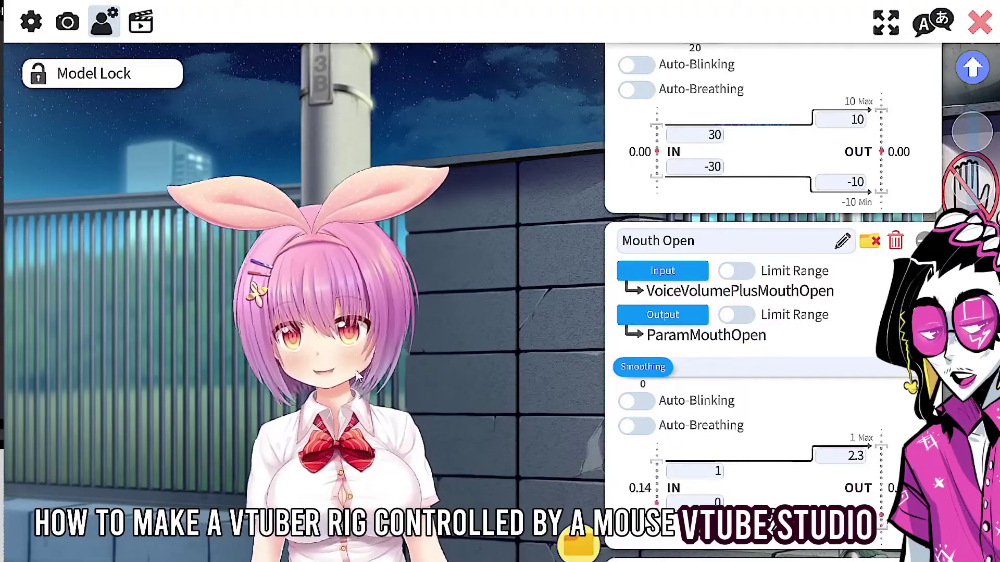
scroll(334, 370, up, 5)
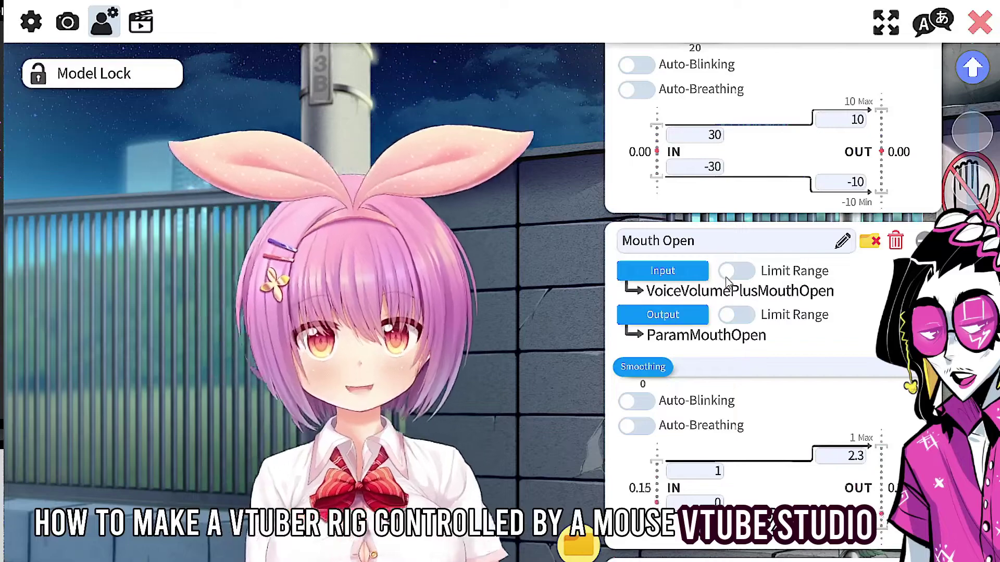
scroll(728, 312, down, 3)
scroll(728, 312, down, 2)
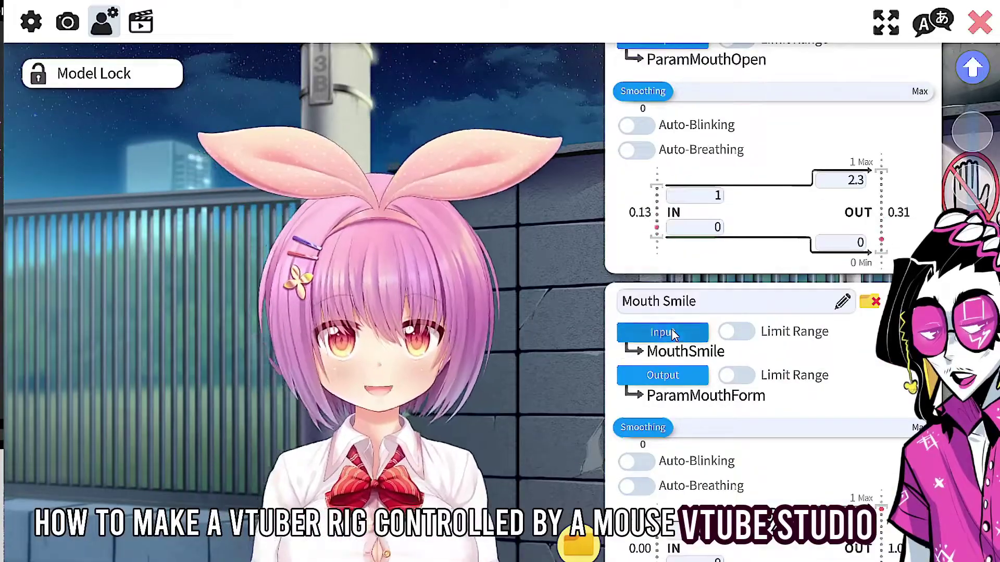
Set Mouth Smile's input to MousePositionY, driving ParamMouthForm.
click(673, 334)
scroll(614, 315, down, 3)
scroll(614, 316, up, 3)
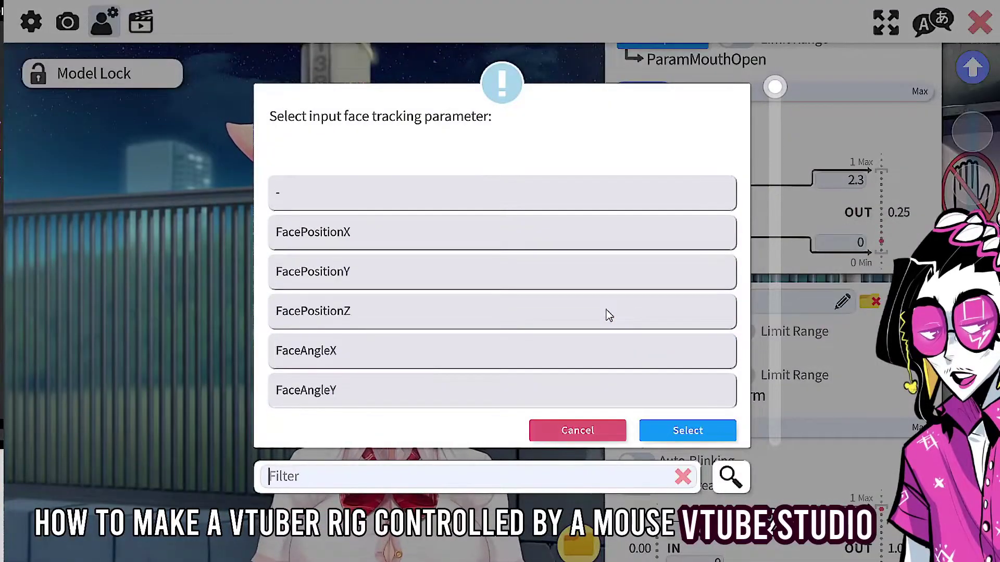
text(y)
key(BackSpace)
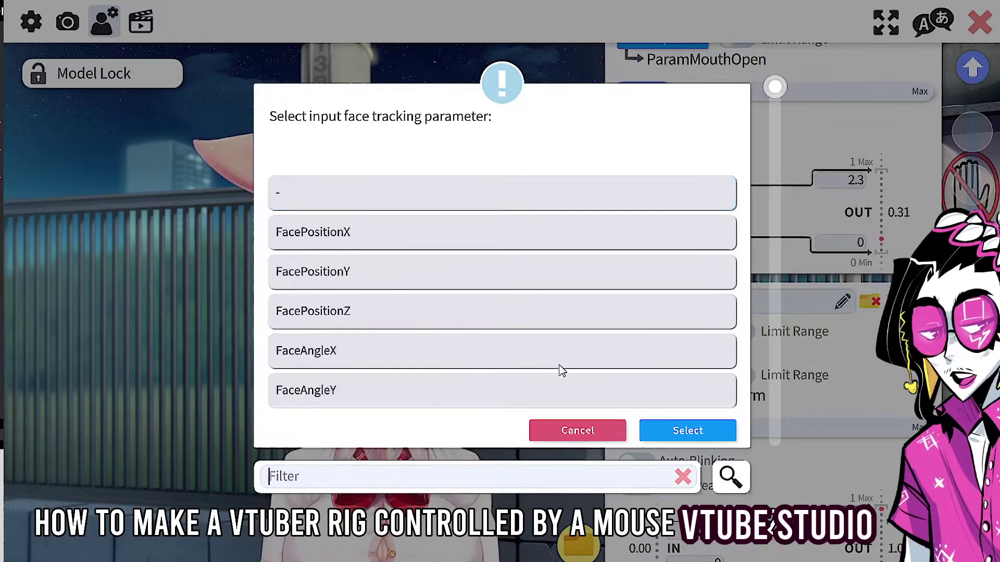
text(mouse)
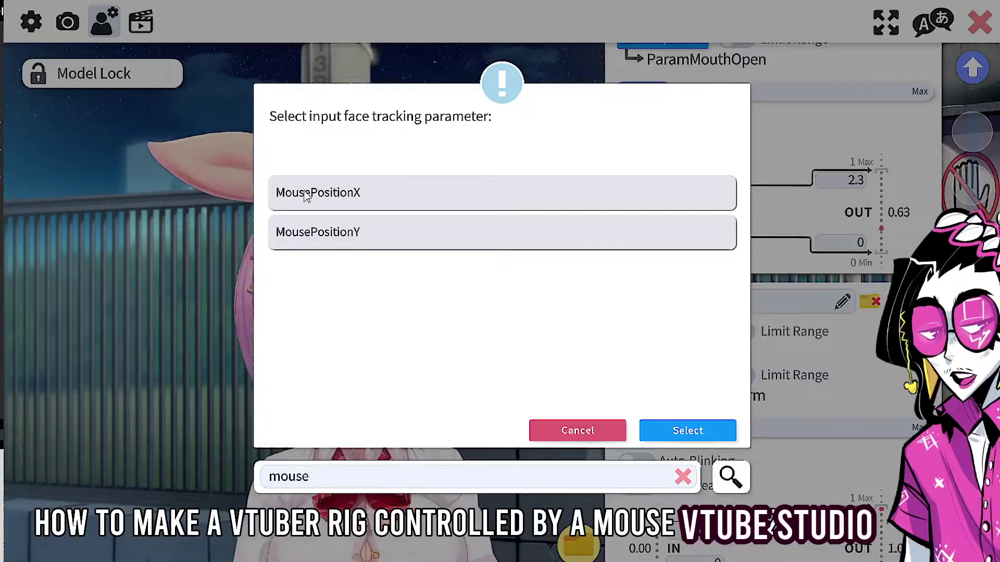
click(687, 430)
scroll(734, 357, down, 1)
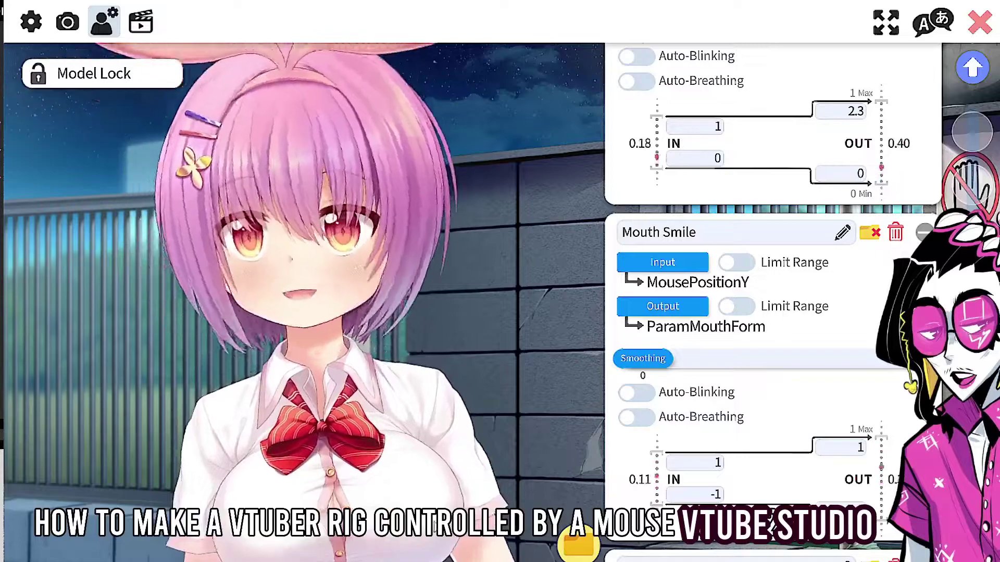
Switch on Auto-Blinking for Eye Open Left and Eye Open Right.
scroll(670, 266, down, 10)
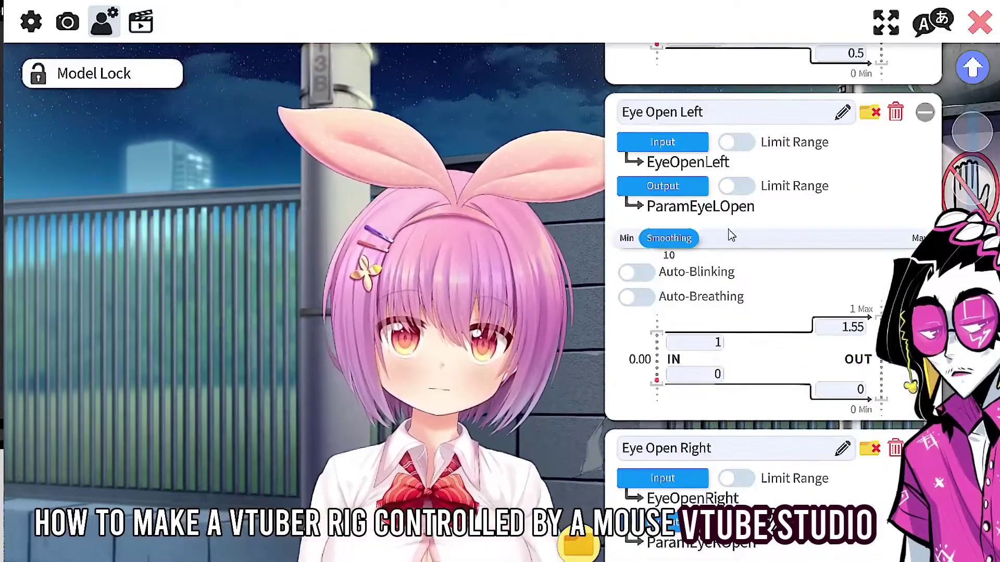
scroll(666, 234, up, 1)
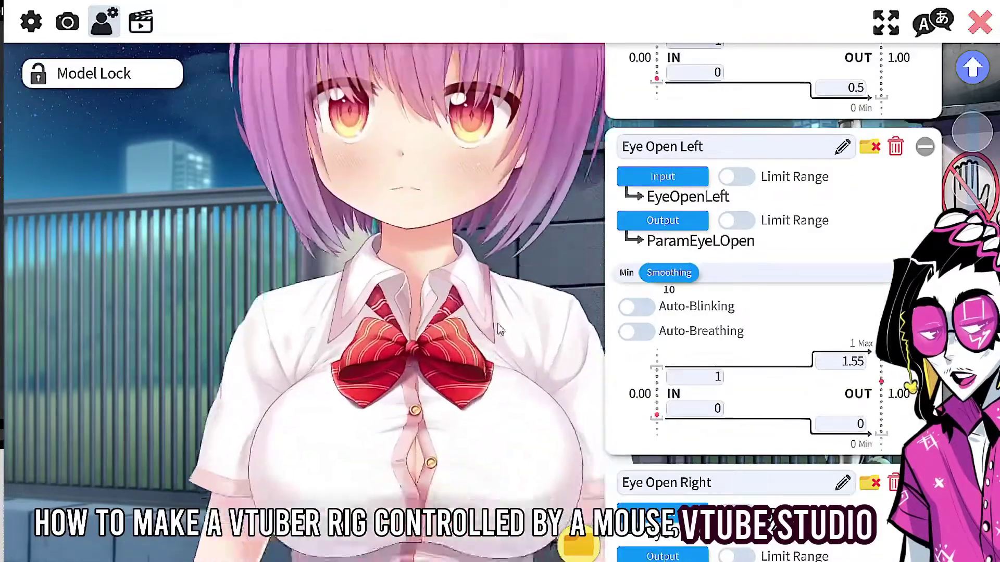
click(635, 307)
scroll(635, 326, down, 4)
scroll(634, 323, down, 1)
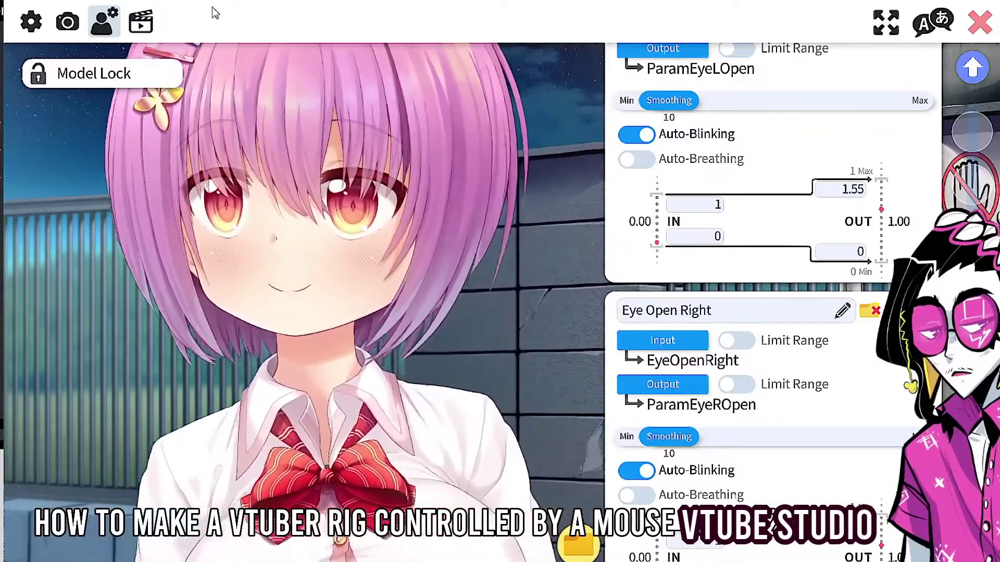
scroll(792, 219, down, 20)
scroll(781, 234, down, 12)
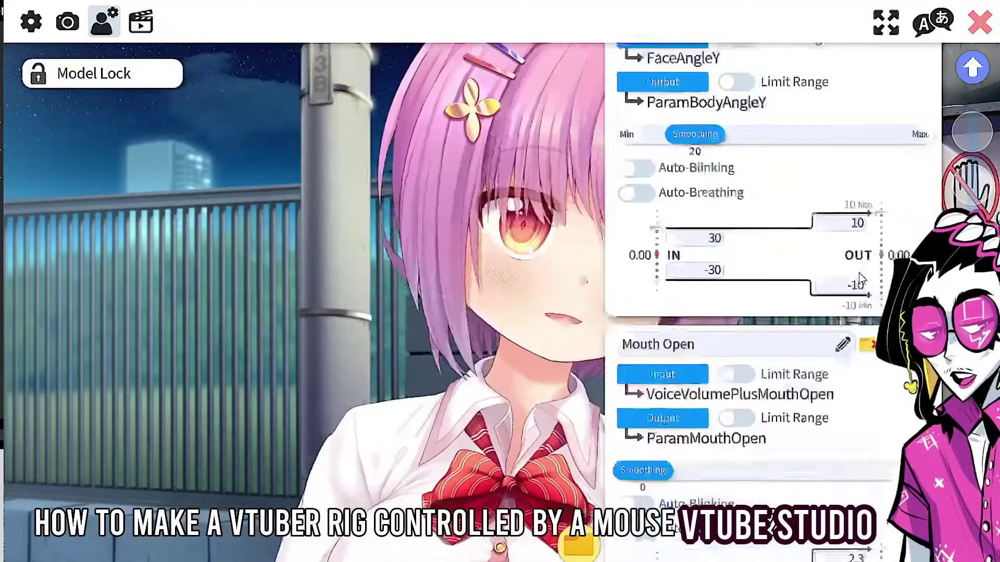
scroll(828, 265, up, 20)
scroll(828, 266, down, 10)
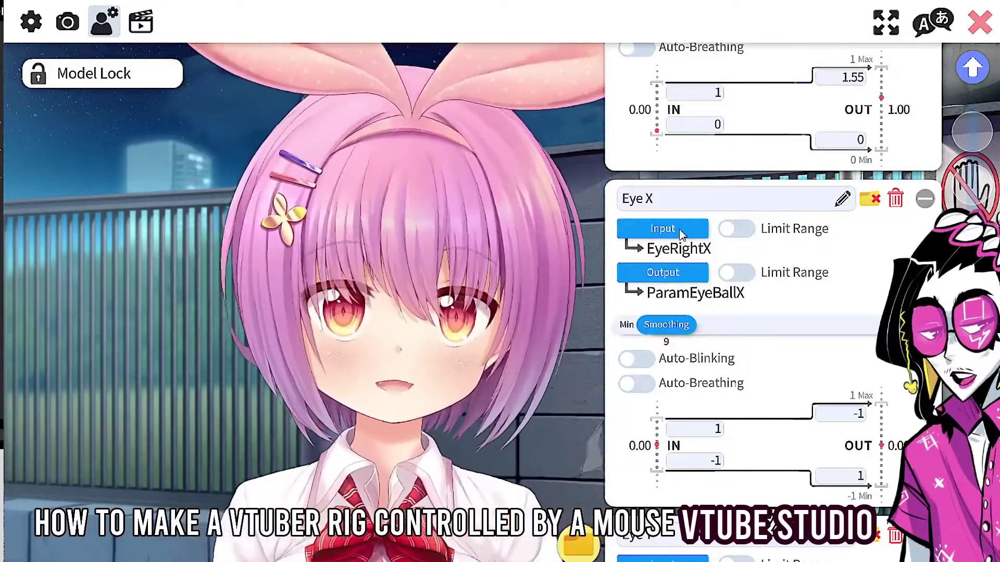
Set Eye X's input to MousePositionX, filtering the input list with 'mouse'.
click(671, 228)
text(mouse)
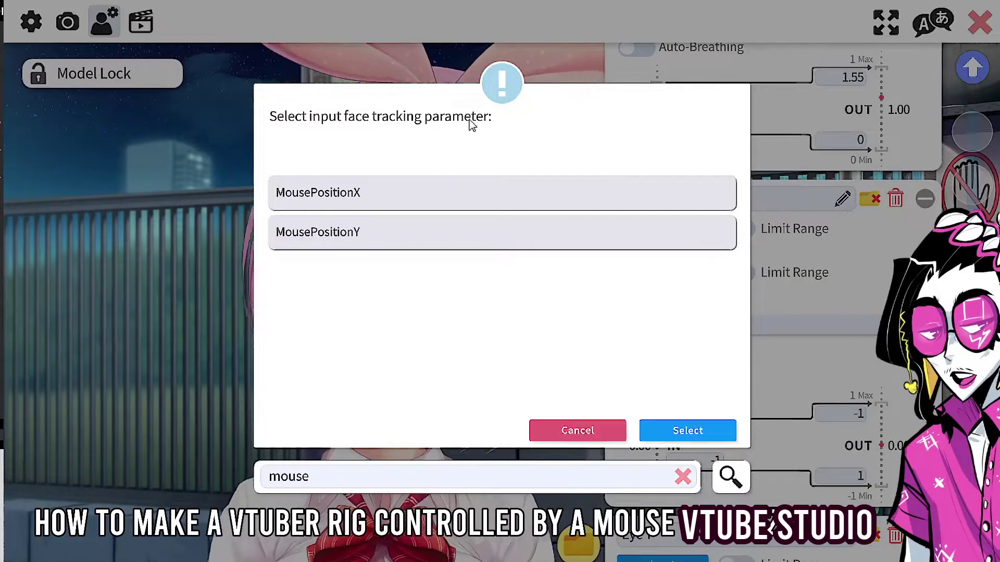
click(687, 430)
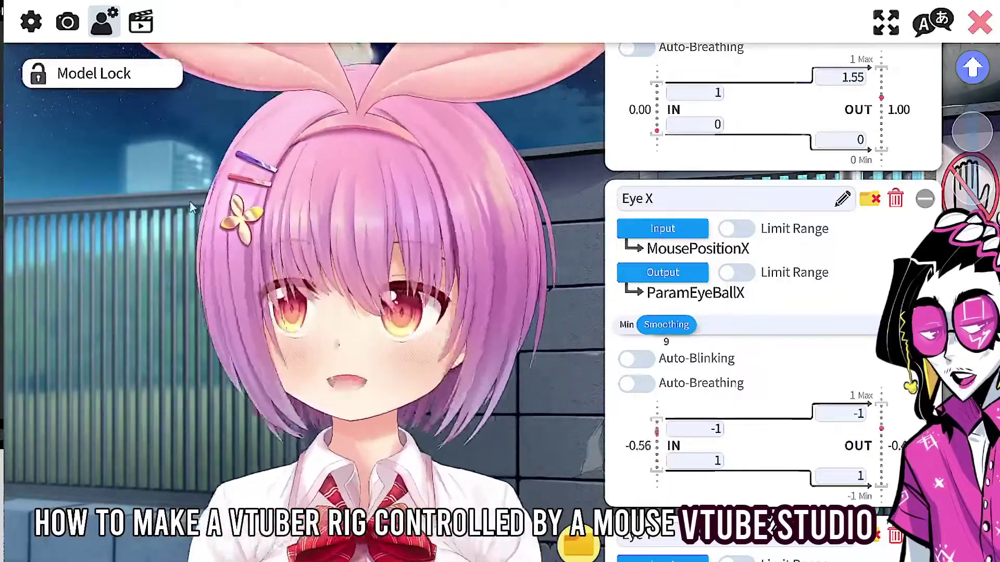
Set Eye Y's input to MousePositionY so the eyeballs track vertical mouse movement.
scroll(845, 319, down, 5)
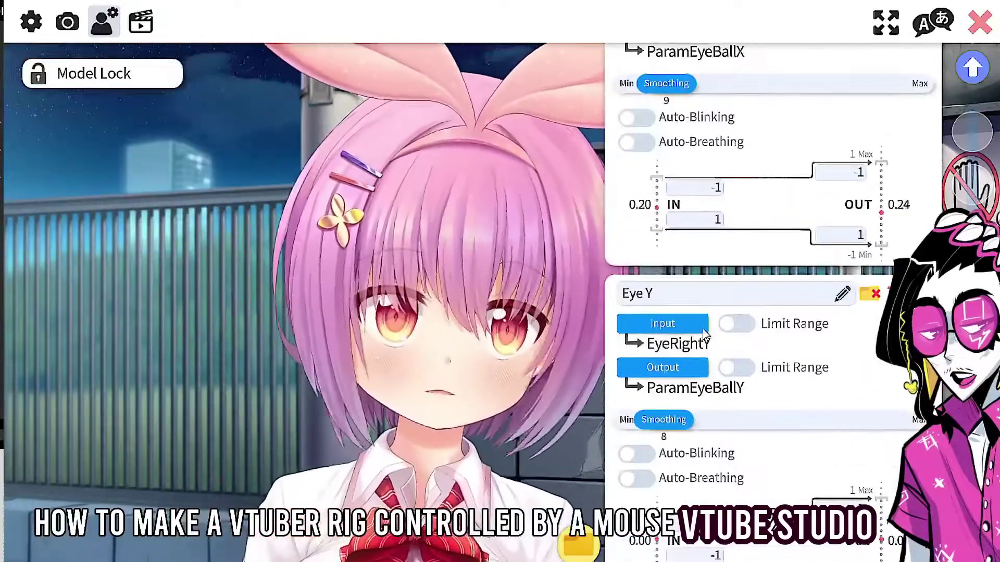
click(662, 323)
text(mouse)
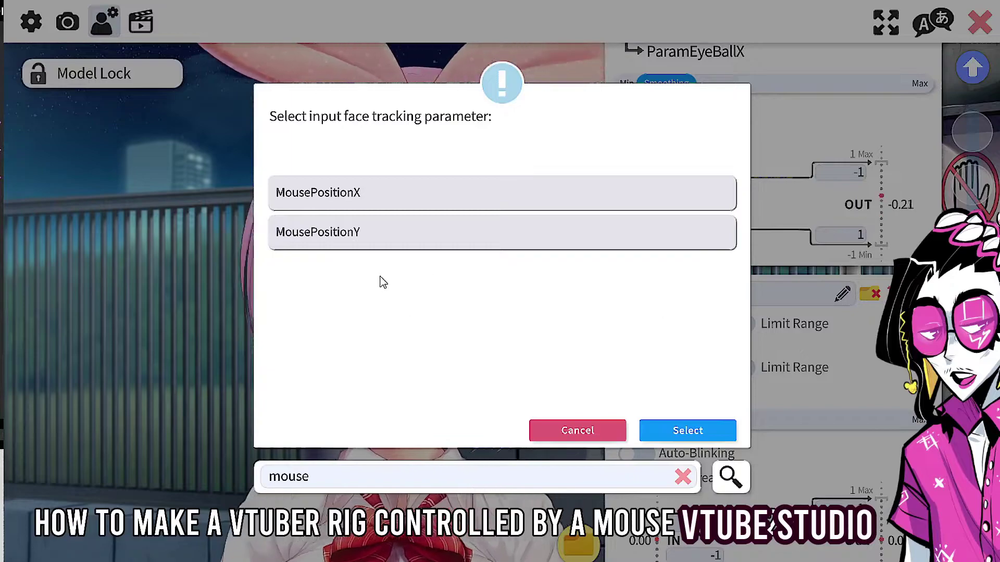
click(415, 243)
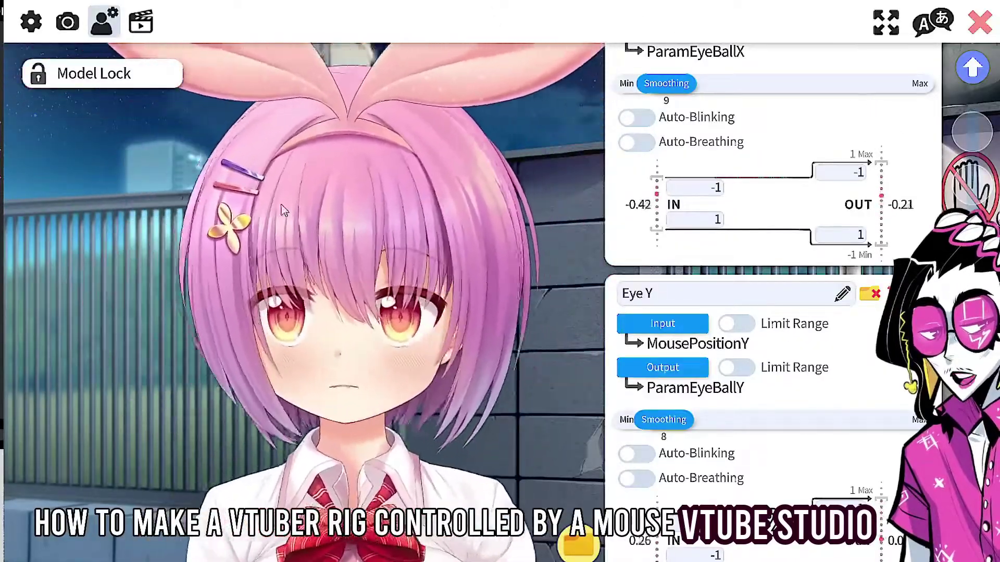
scroll(792, 224, down, 5)
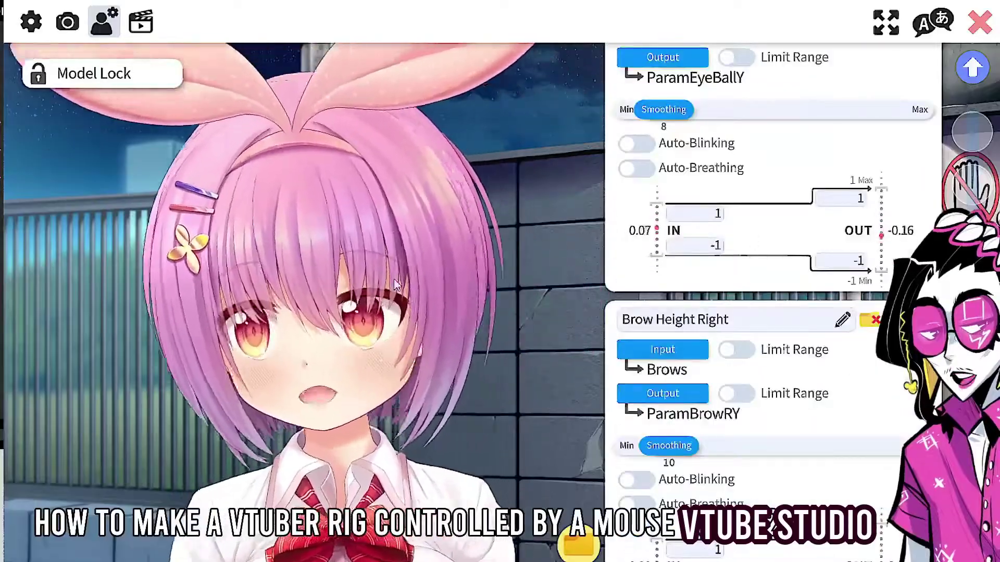
Set Brow Height Right's input to MousePositionY, then switch to Hotkey Settings.
click(689, 349)
text(mouse)
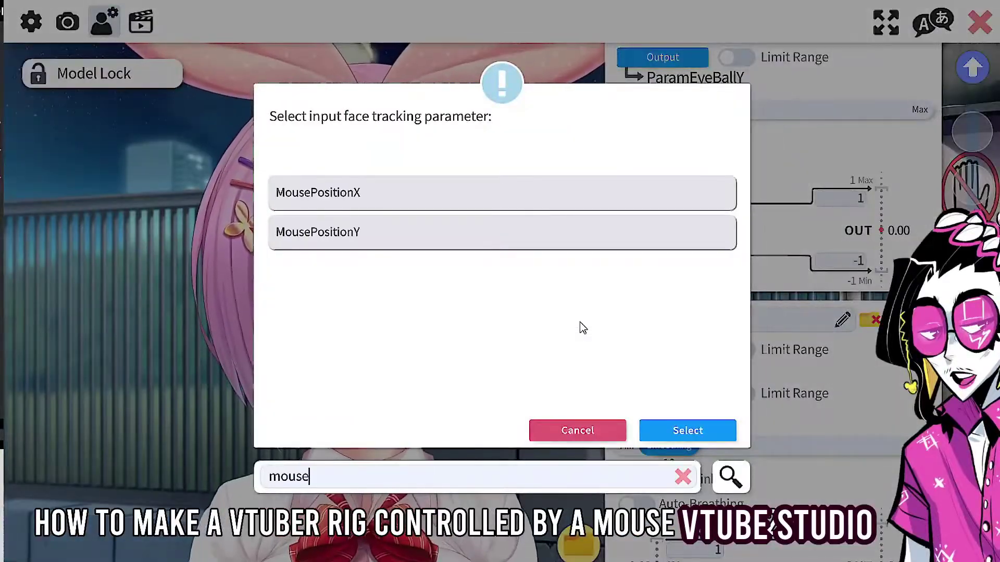
click(328, 239)
click(328, 239)
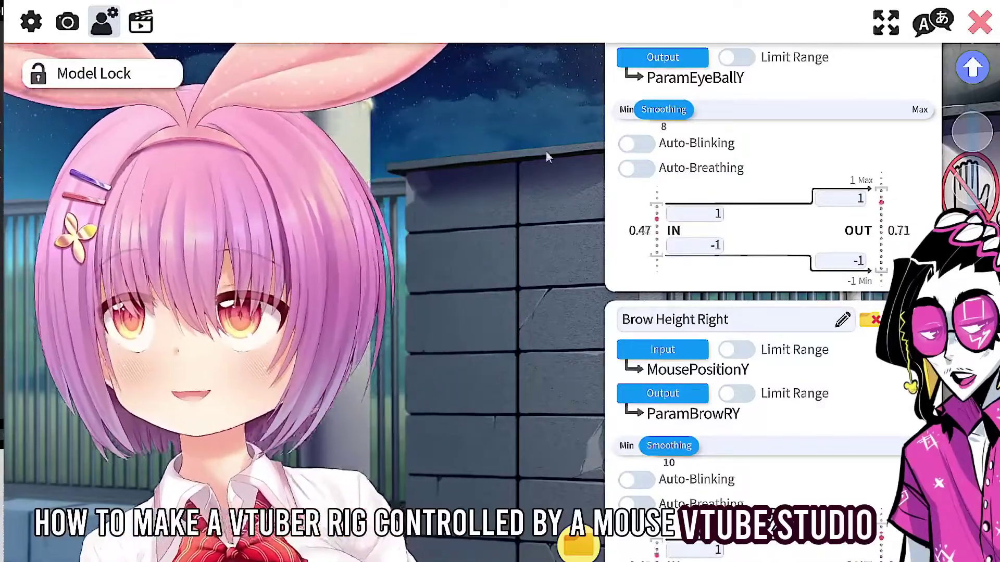
click(141, 22)
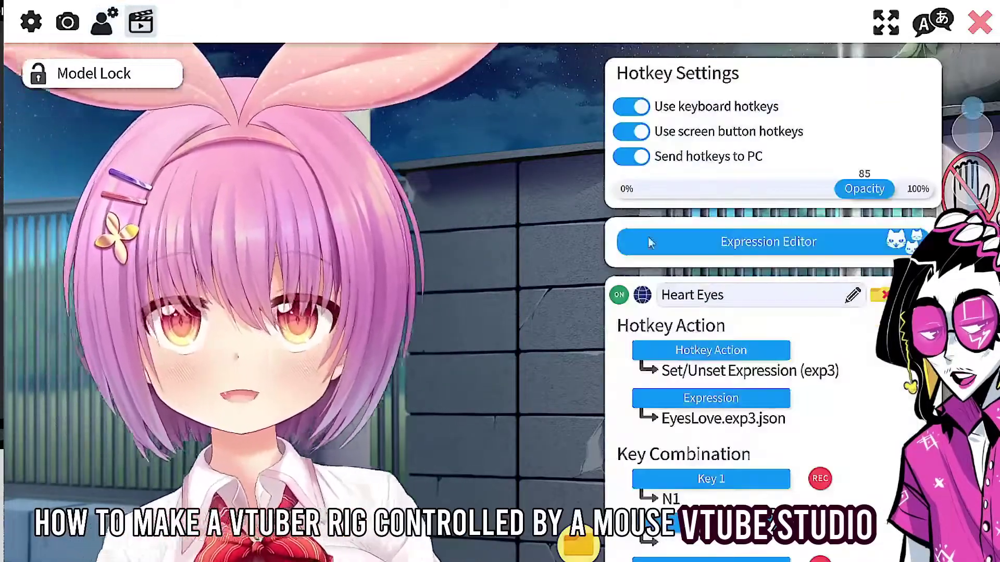
Create a new expression with Eyeball X at 1, name it ButtonEyeRight, and save it.
click(679, 236)
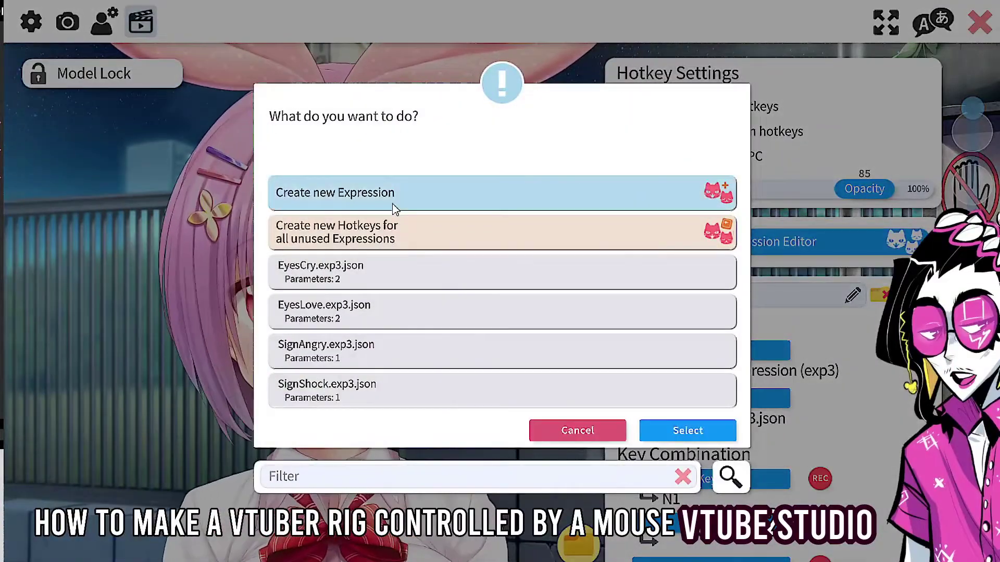
click(416, 192)
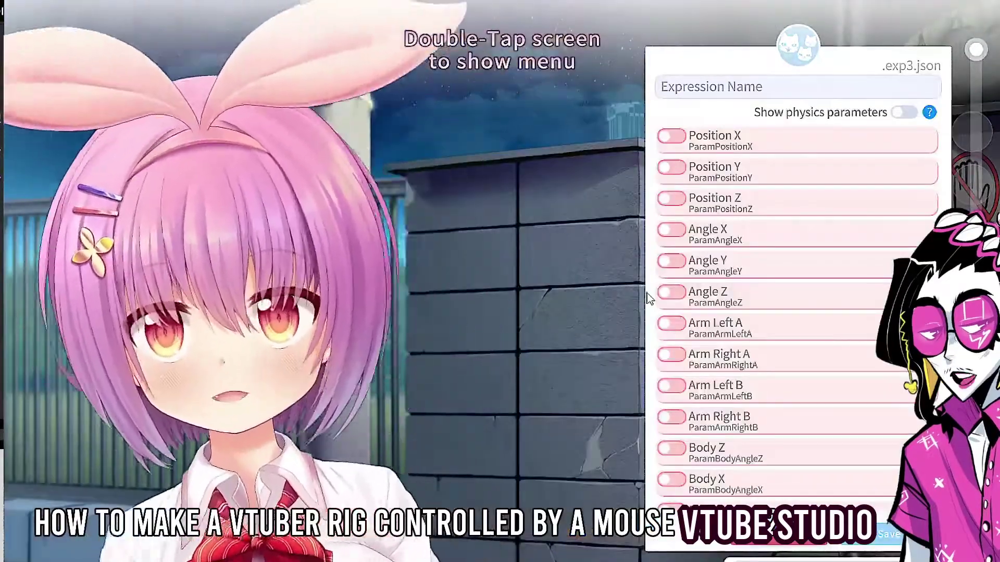
scroll(889, 229, down, 1)
scroll(889, 229, down, 5)
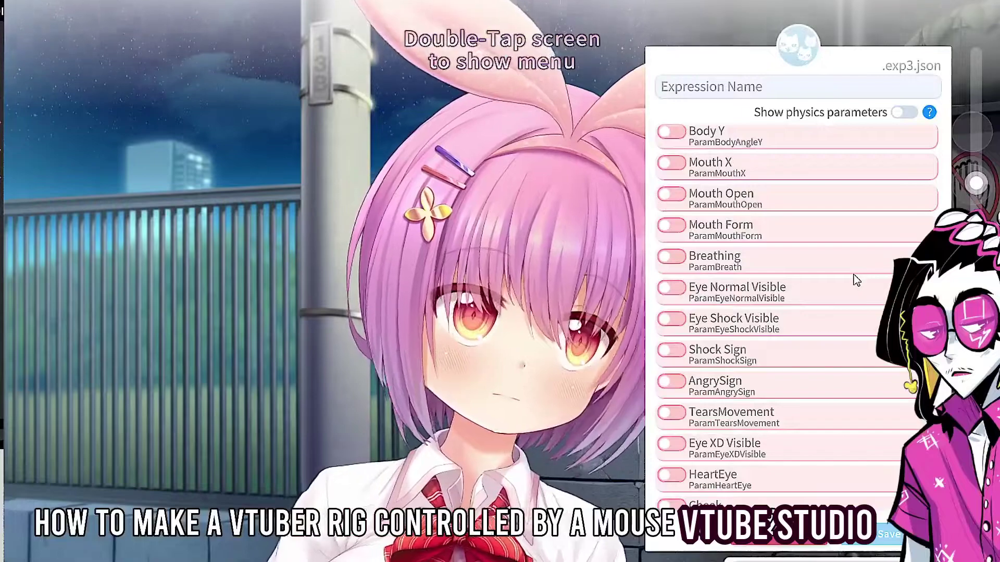
scroll(698, 403, down, 2)
scroll(697, 404, up, 8)
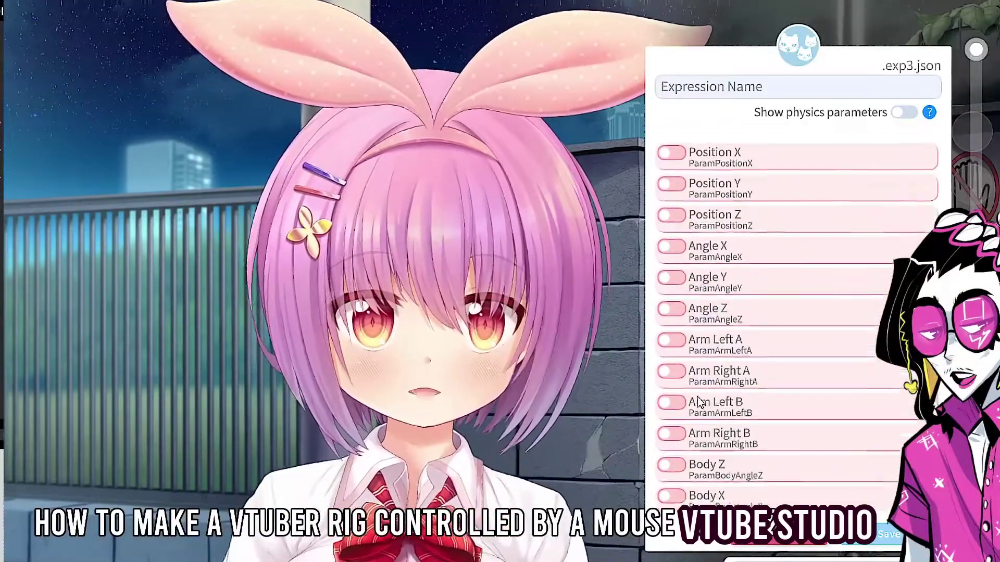
scroll(698, 401, down, 12)
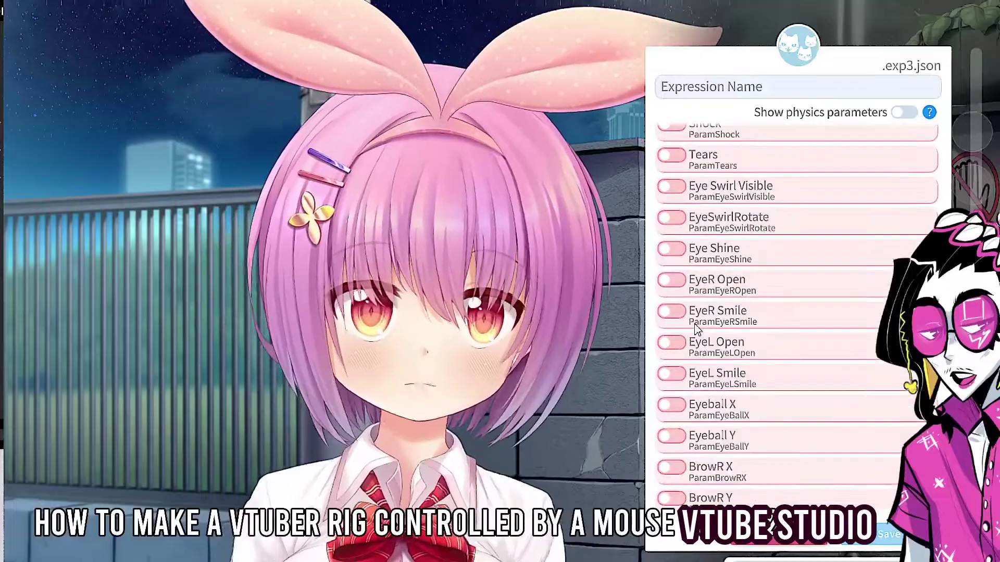
scroll(695, 328, down, 4)
scroll(693, 343, up, 5)
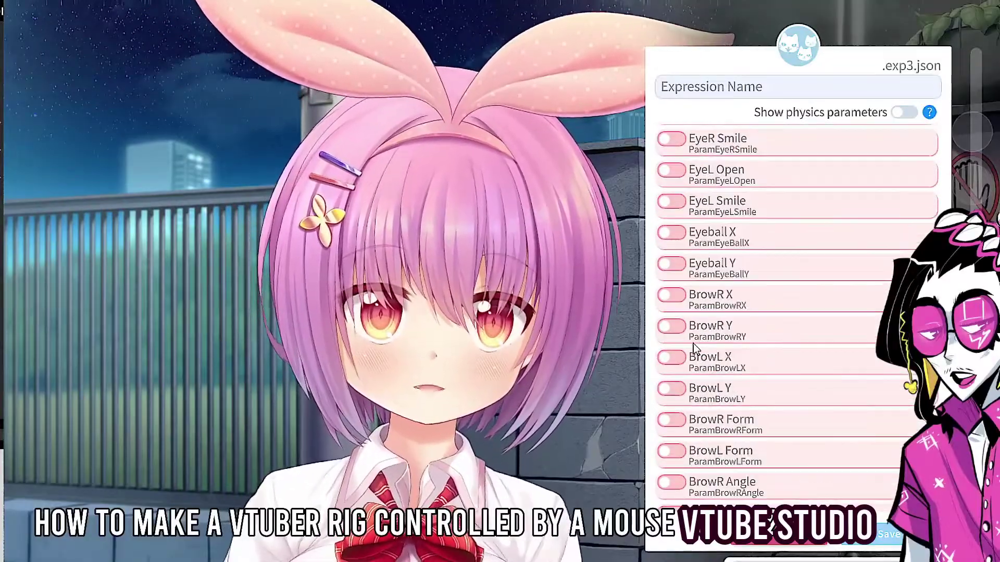
click(672, 268)
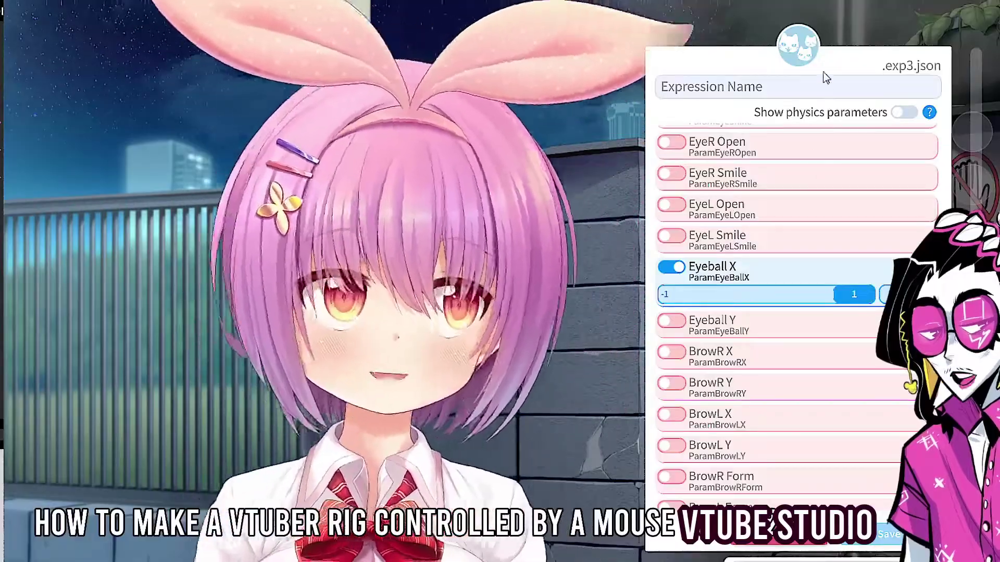
click(803, 85)
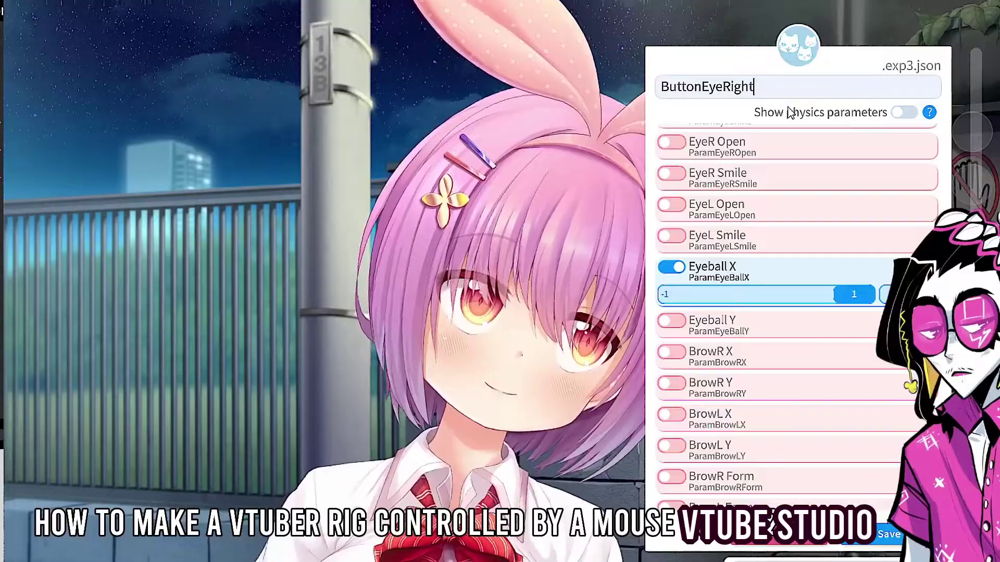
click(888, 534)
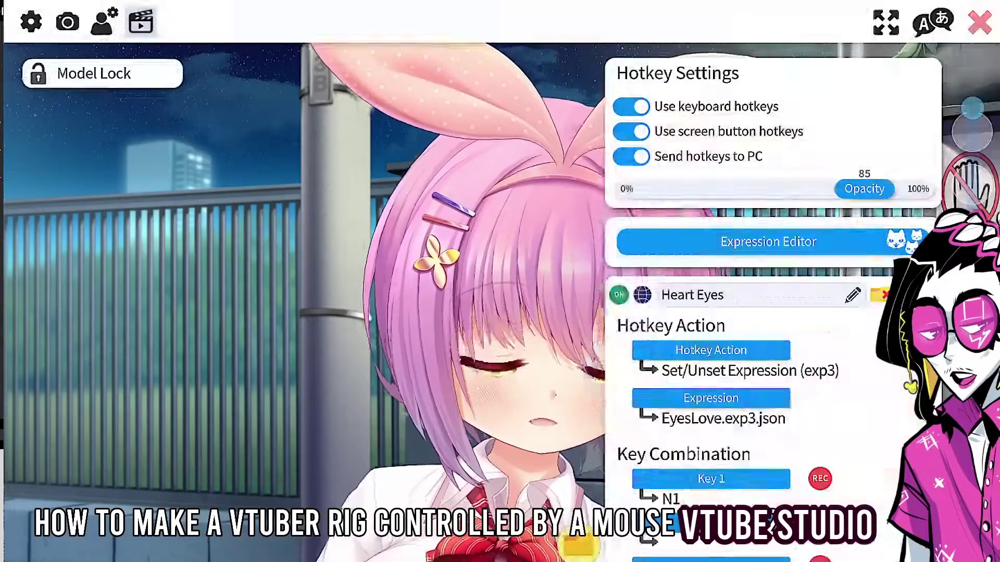
Add a Set/Unset Expression hotkey for ButtonEyeRight.exp3.json bound to key J.
click(620, 351)
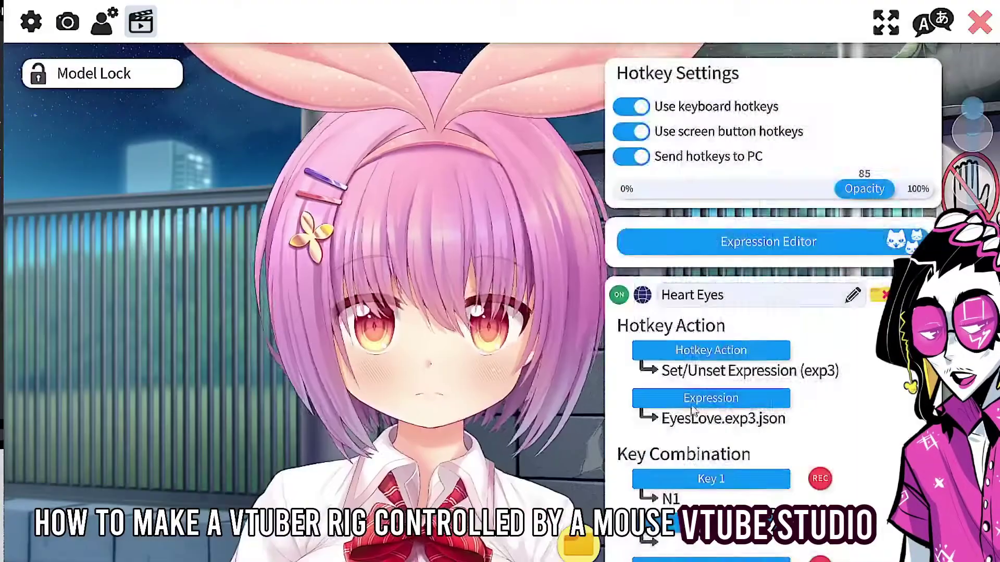
scroll(770, 313, down, 8)
scroll(729, 359, down, 5)
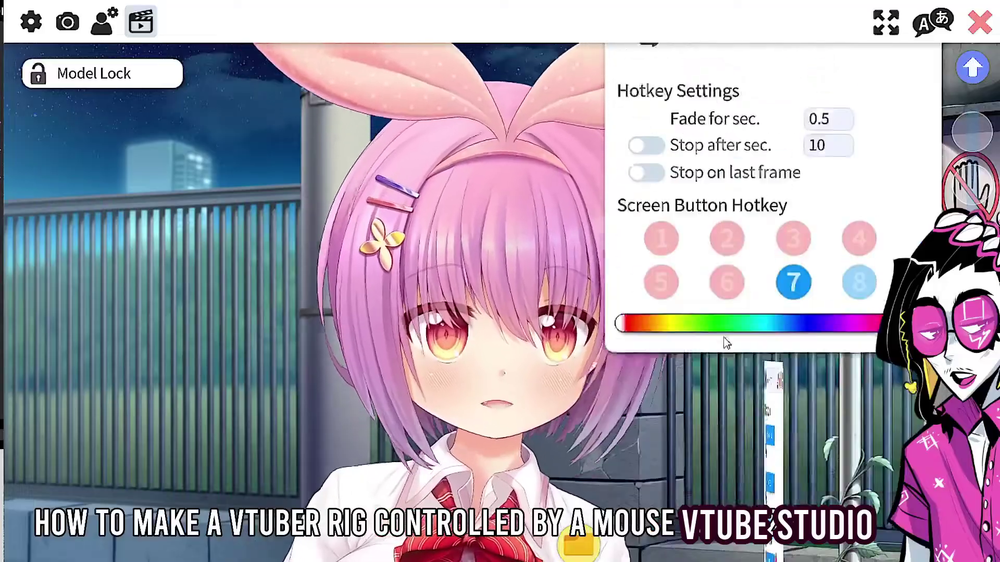
click(713, 395)
text(exp)
click(392, 198)
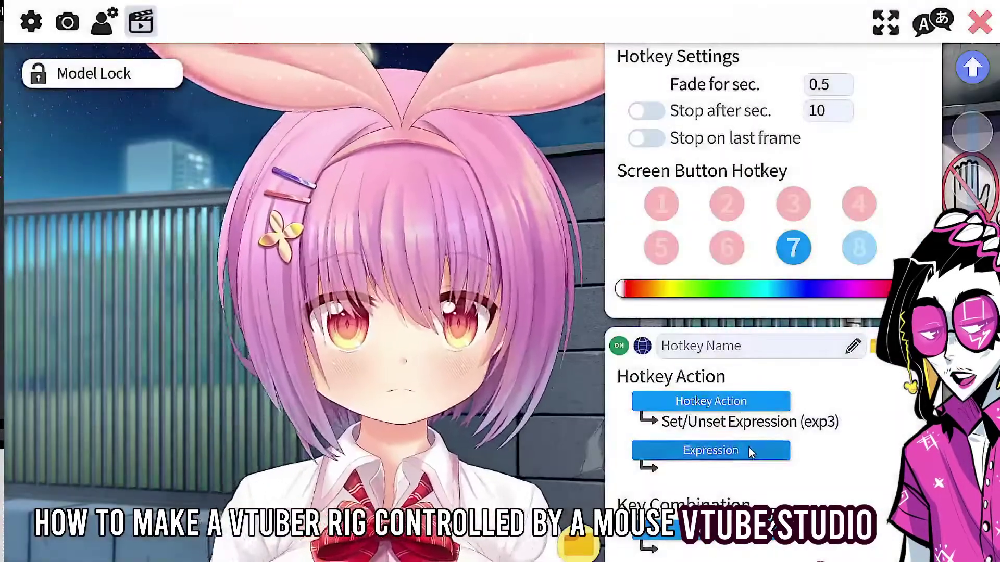
click(710, 448)
text(eye)
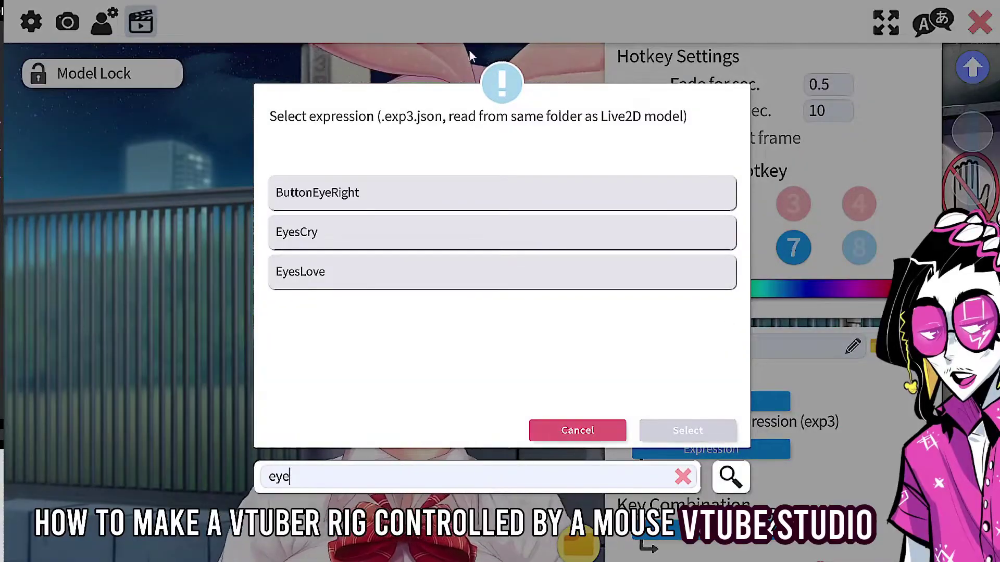
click(438, 188)
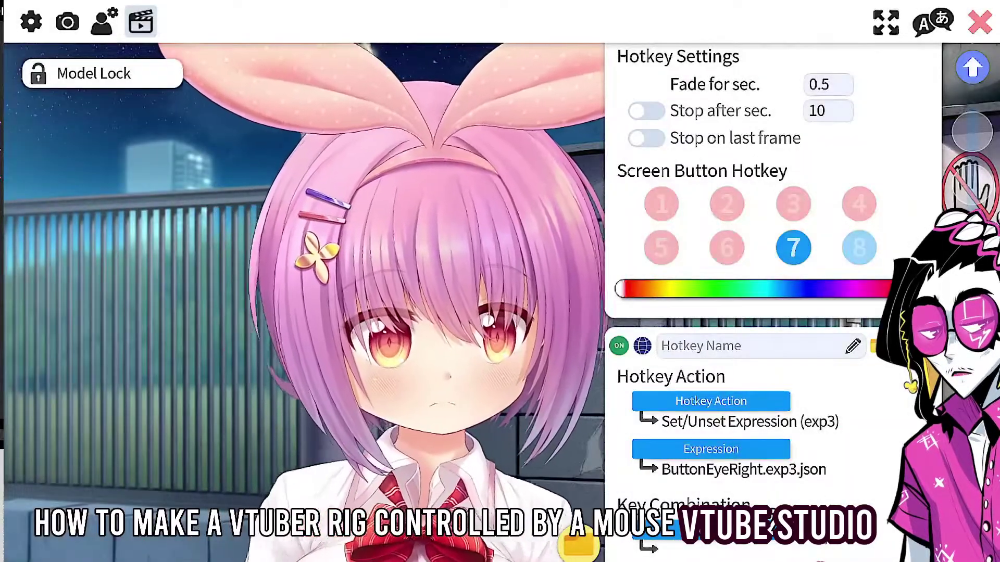
click(711, 536)
key(j)
Set the wink hotkey's fade time to 0.25 seconds.
scroll(683, 413, down, 6)
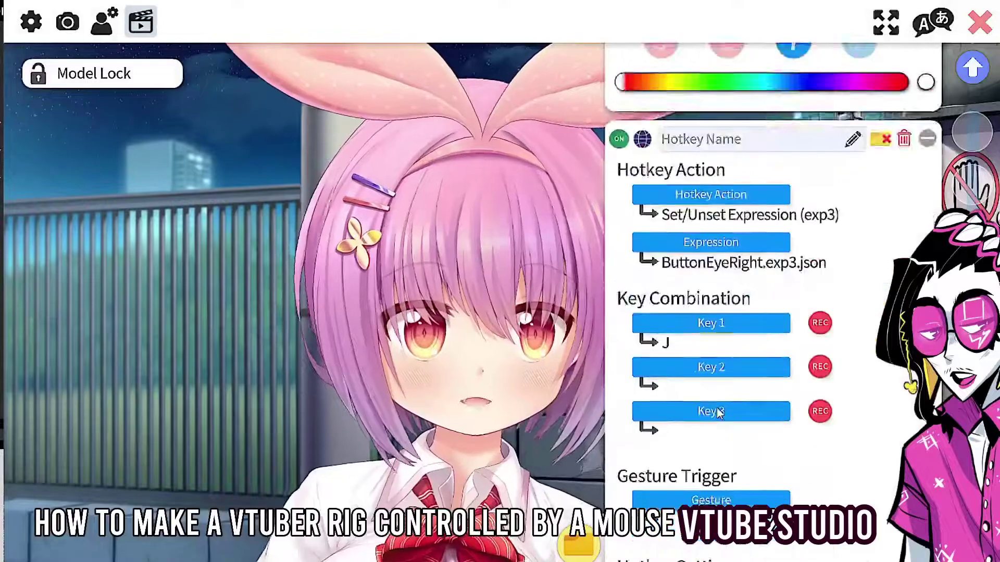
click(646, 508)
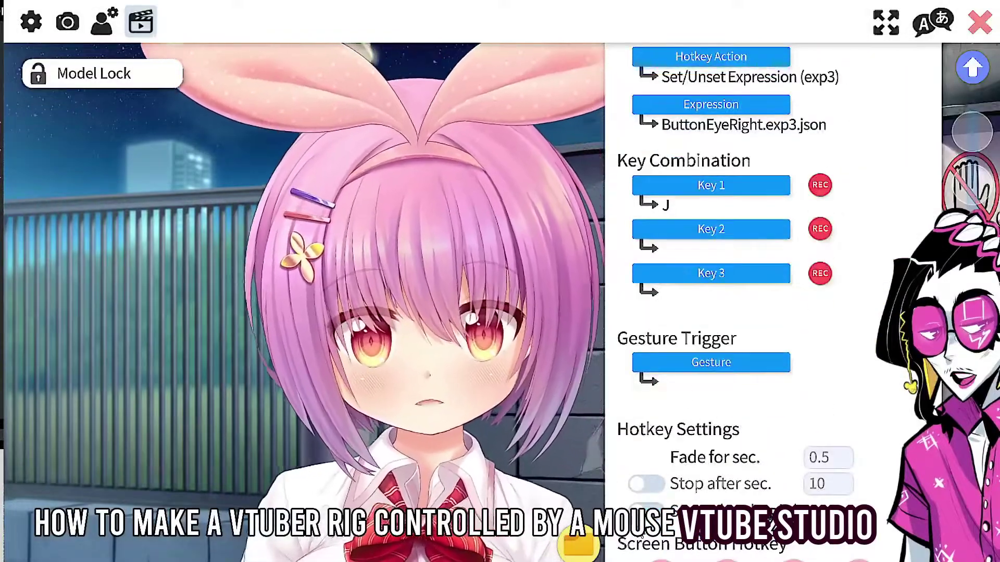
click(828, 457)
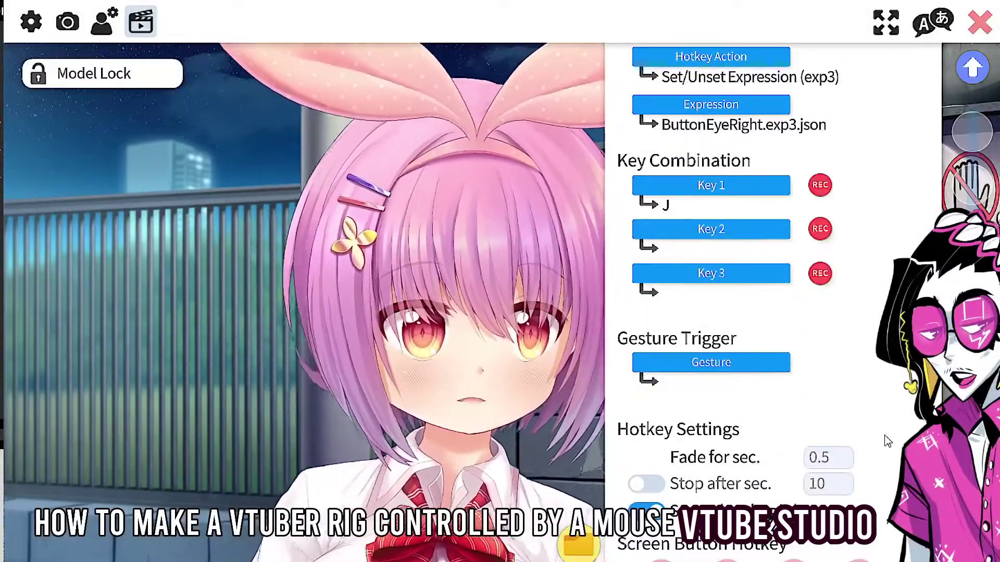
text(0.25)
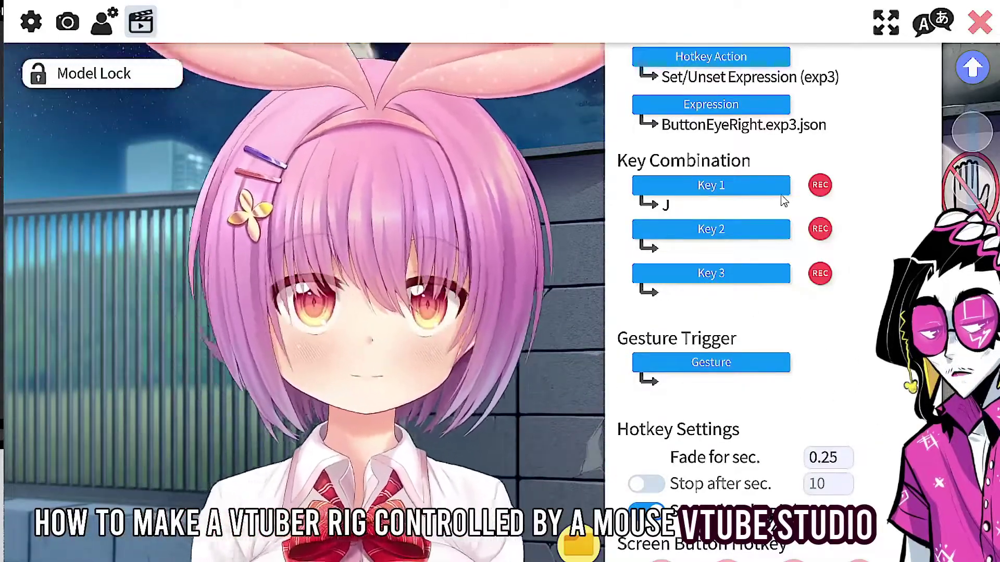
scroll(750, 200, up, 2)
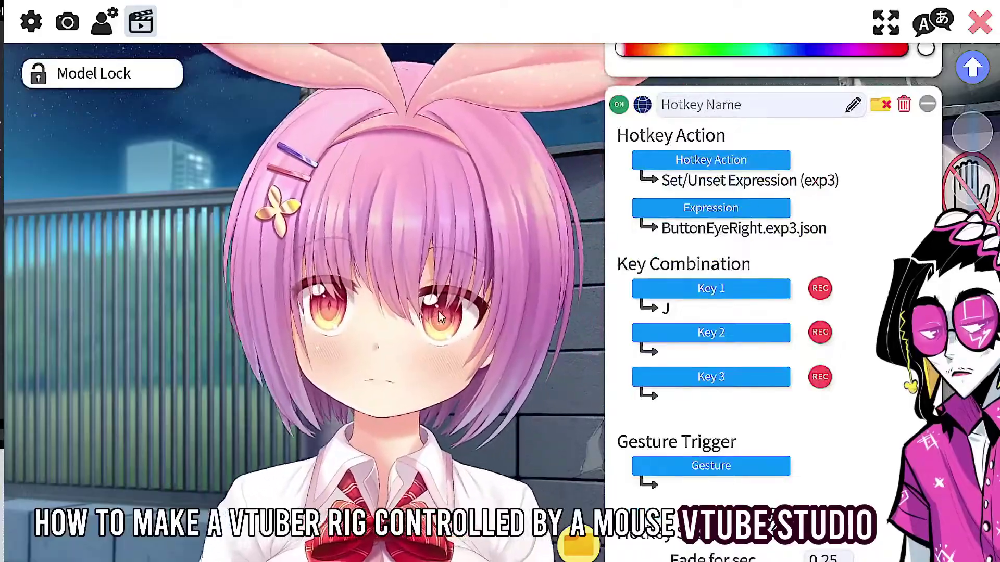
scroll(750, 208, up, 6)
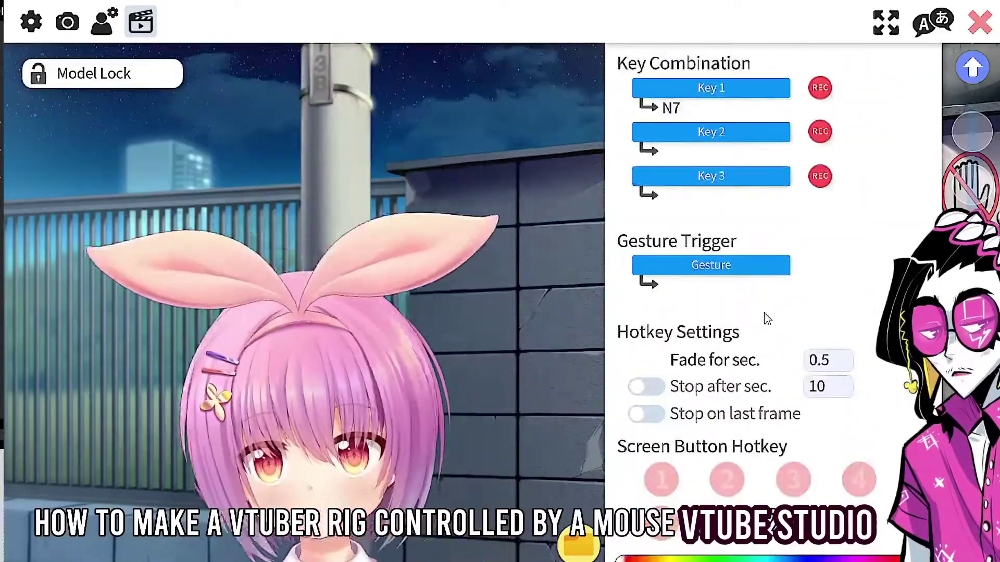
scroll(683, 314, down, 8)
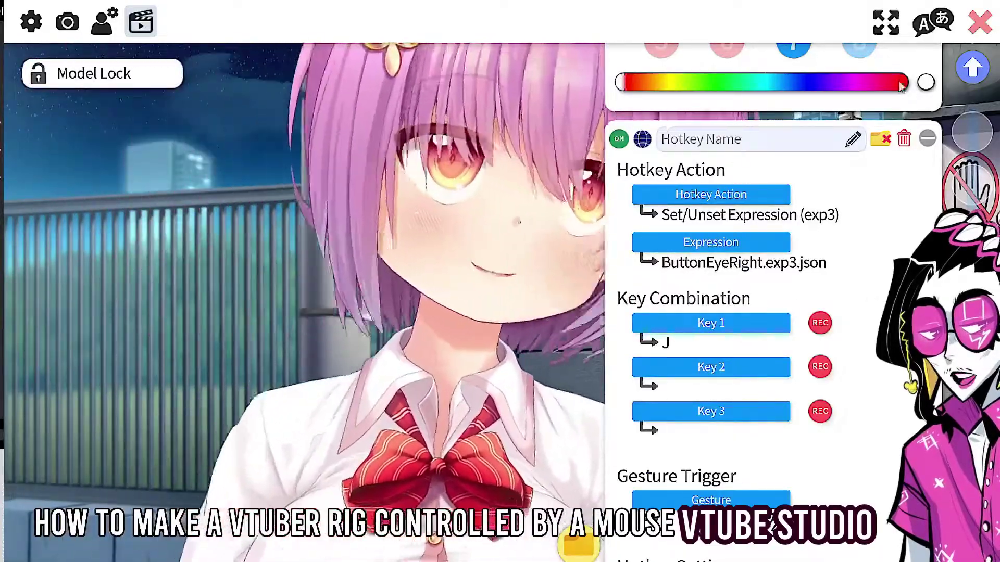
scroll(771, 313, up, 10)
Start a new expression and filter the parameter list for the eye parameters.
click(672, 241)
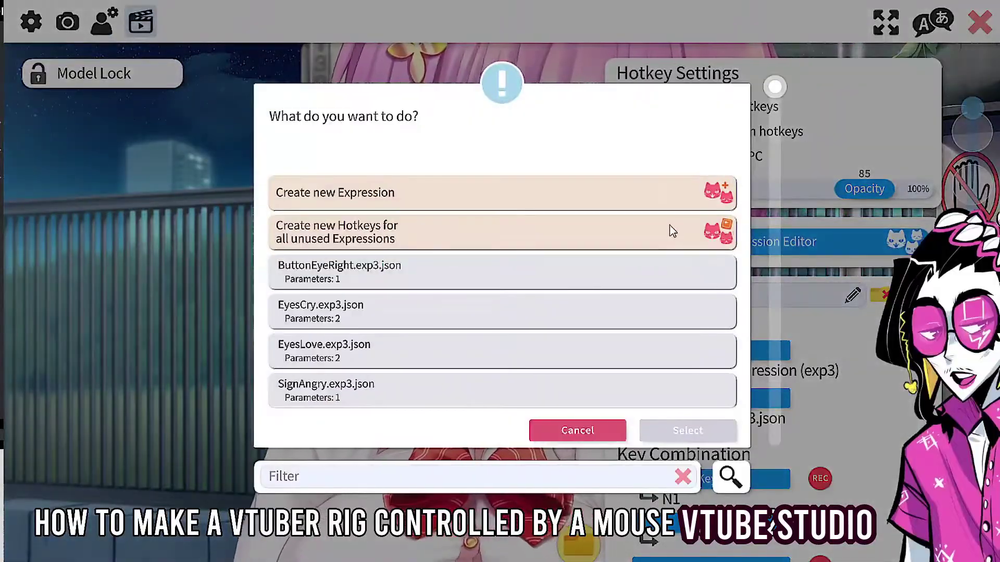
text(e)
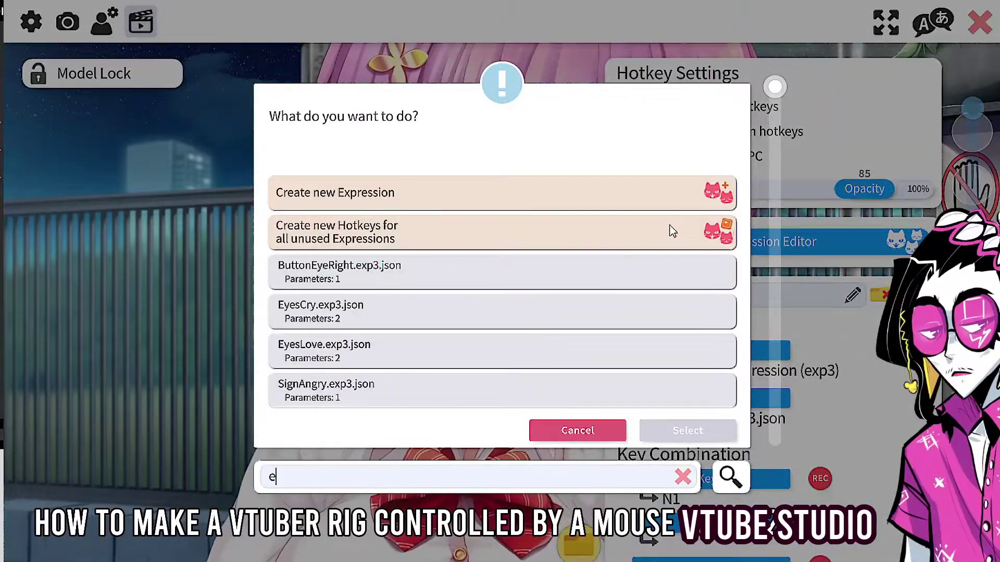
click(529, 201)
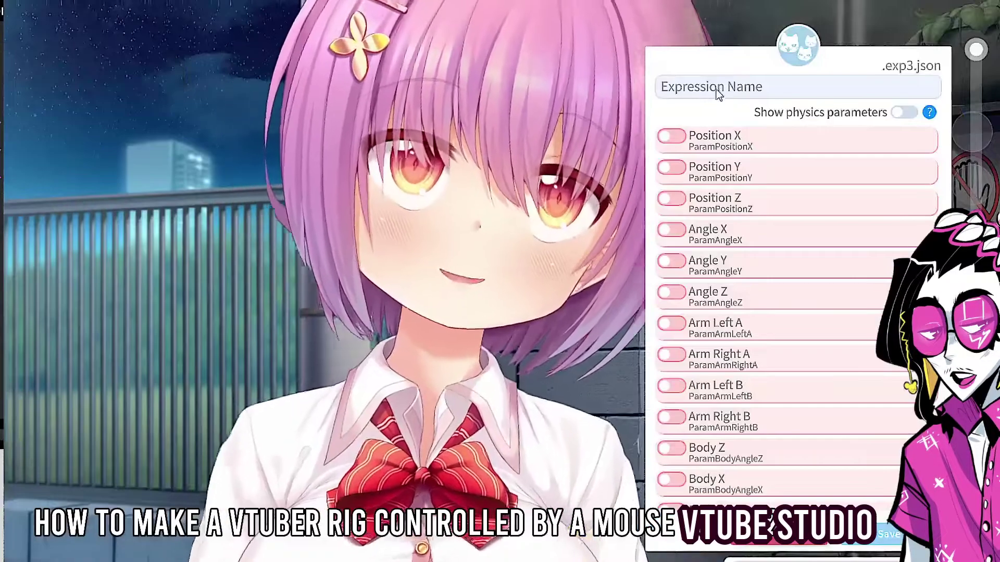
text(c)
key(BackSpace)
text(ey)
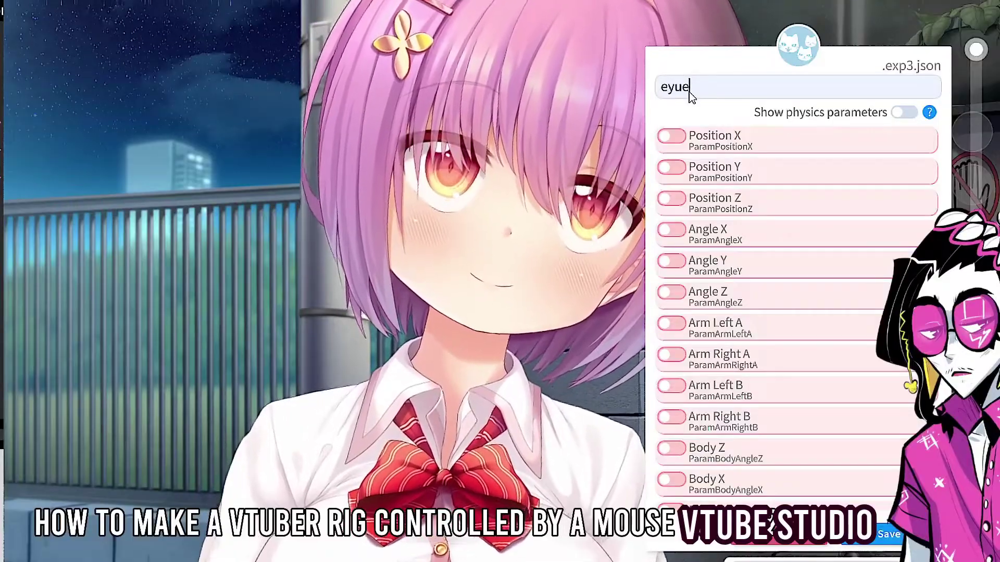
text(e)
scroll(744, 281, down, 6)
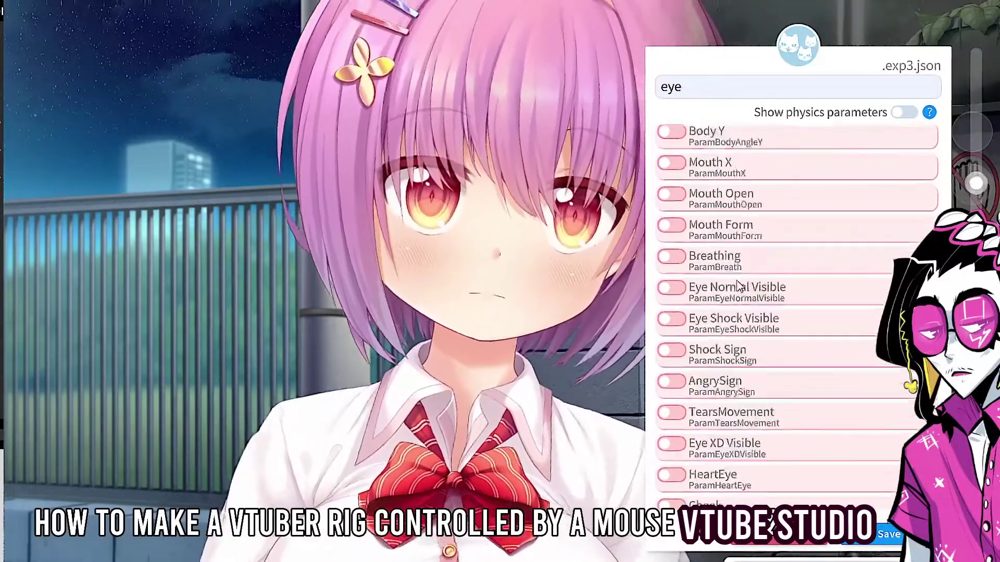
scroll(745, 281, up, 4)
scroll(744, 281, up, 3)
scroll(687, 281, down, 12)
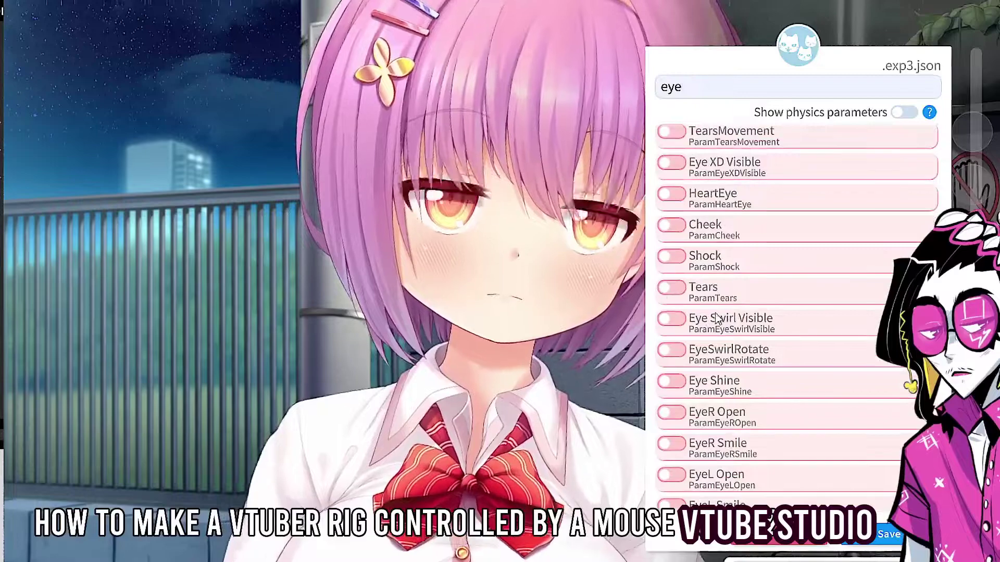
Enable EyeR Open and EyeL Open at 0 and name the expression CloseEyes.
click(672, 414)
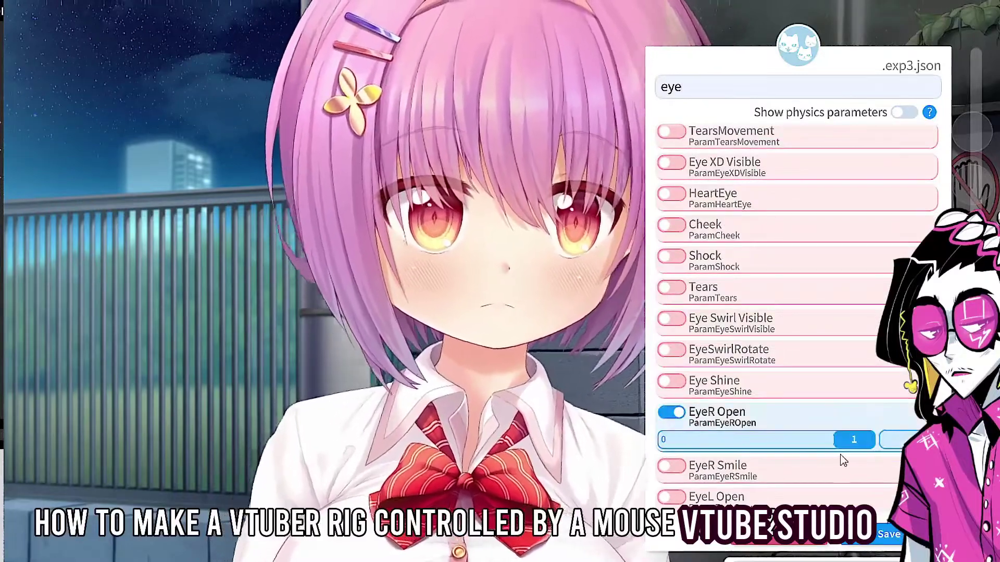
scroll(840, 453, down, 2)
drag(836, 394, 675, 390)
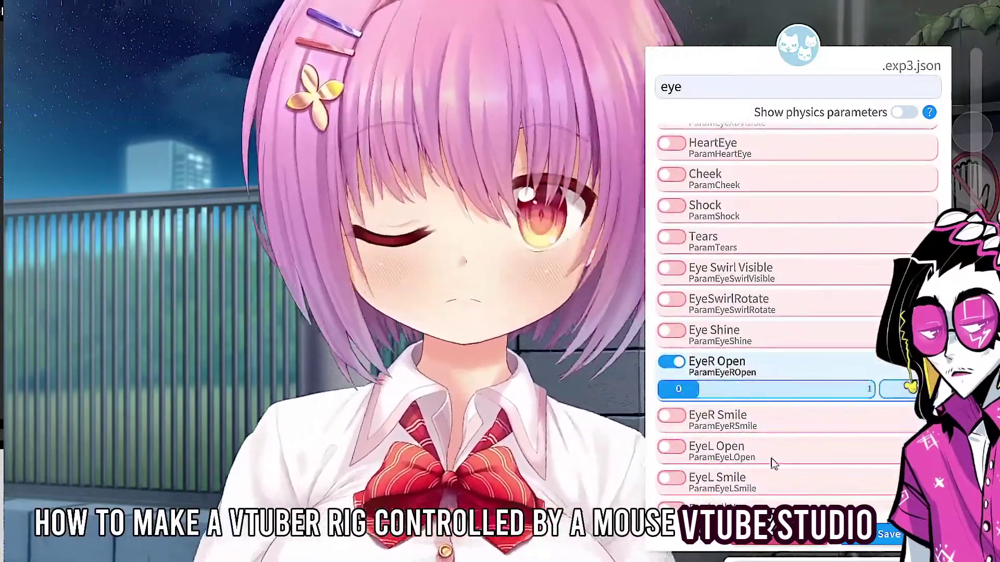
click(682, 447)
click(677, 474)
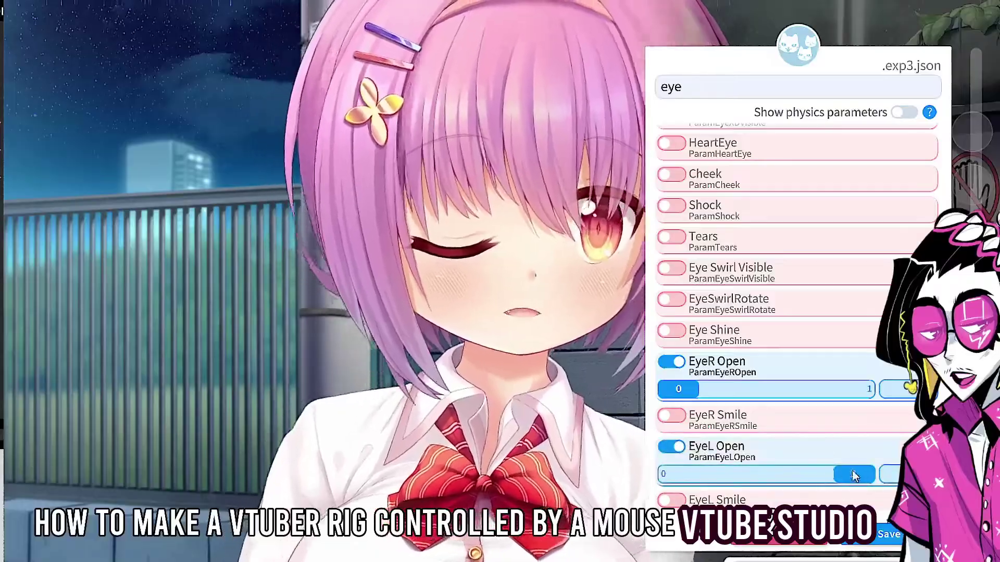
click(728, 82)
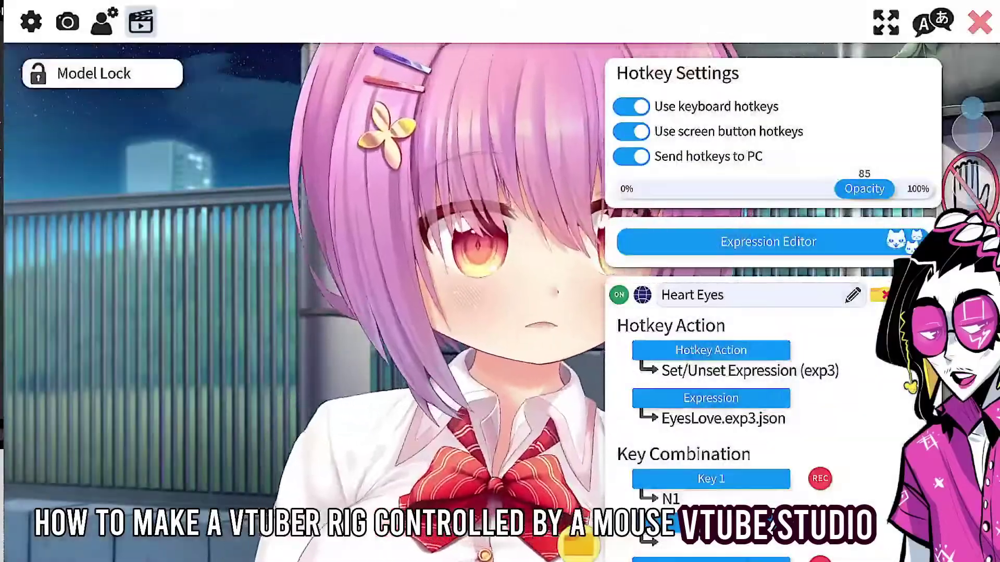
scroll(771, 313, down, 8)
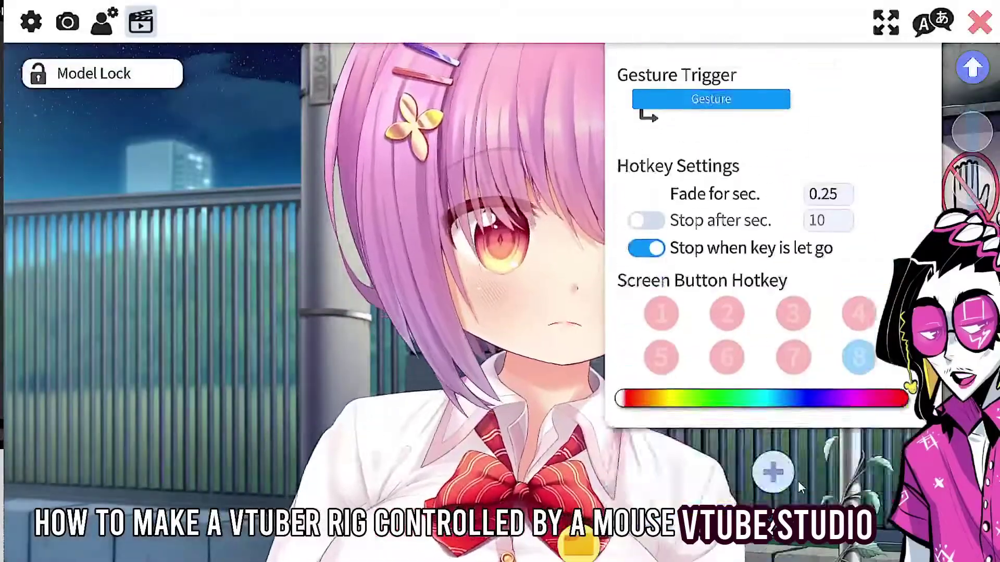
Make a new hotkey's action Set/Unset Expression with CloseEyes.exp3.json.
scroll(760, 312, down, 2)
scroll(761, 313, up, 1)
scroll(760, 312, down, 6)
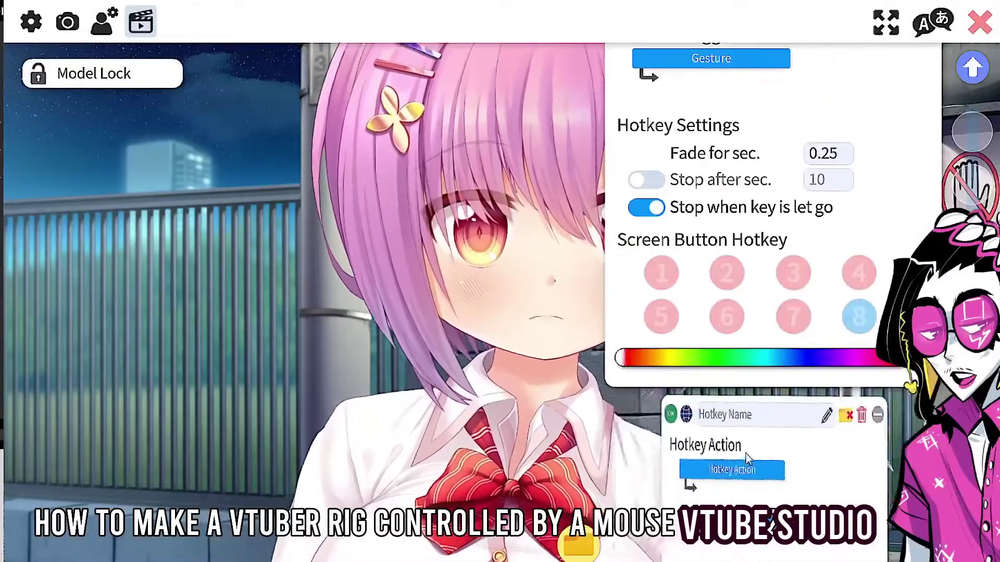
click(761, 471)
double_click(437, 283)
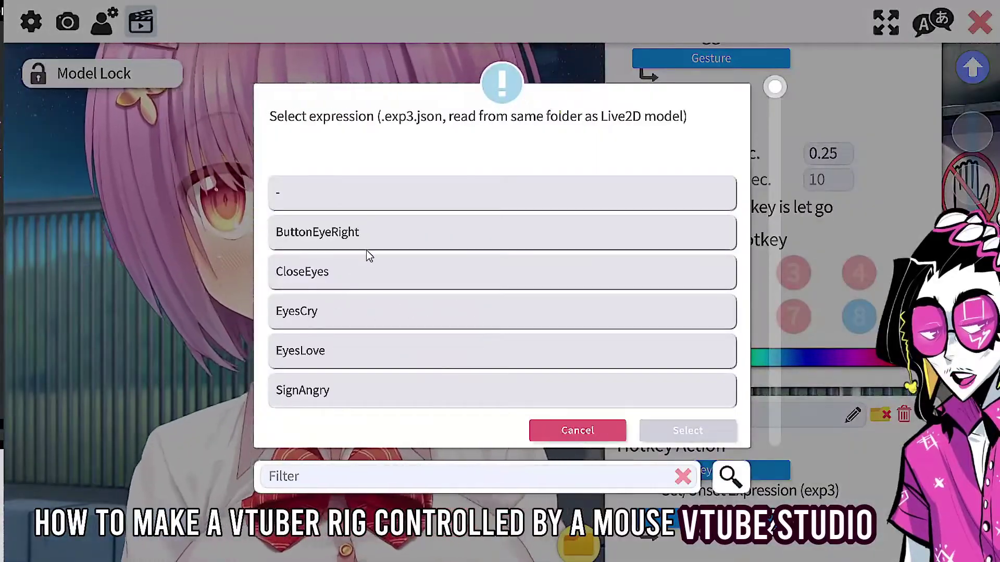
text(b)
key(BackSpace)
text(clo)
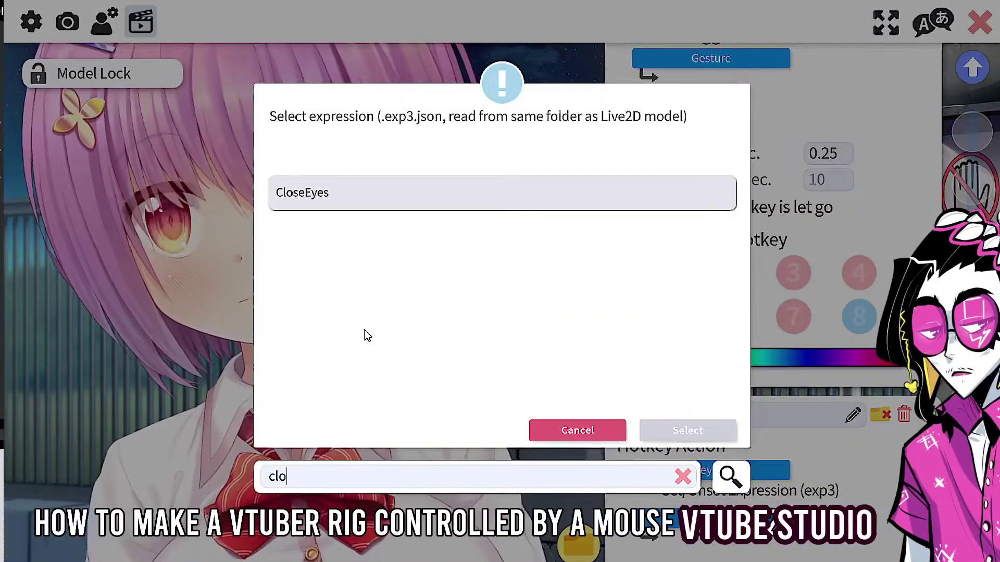
double_click(665, 197)
Bind the CloseEyes hotkey to LeftControl.
scroll(756, 326, down, 3)
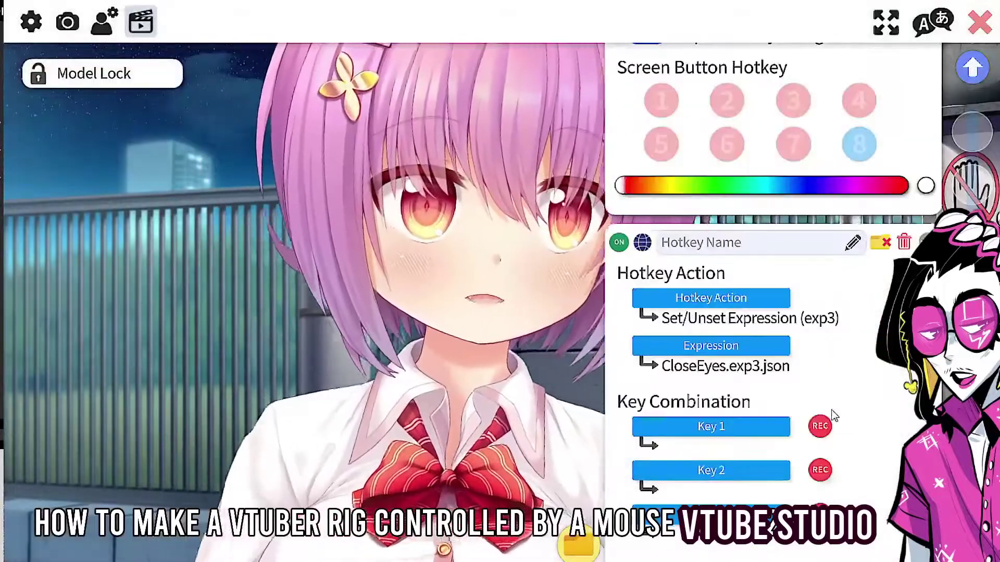
click(817, 427)
key(ctrl)
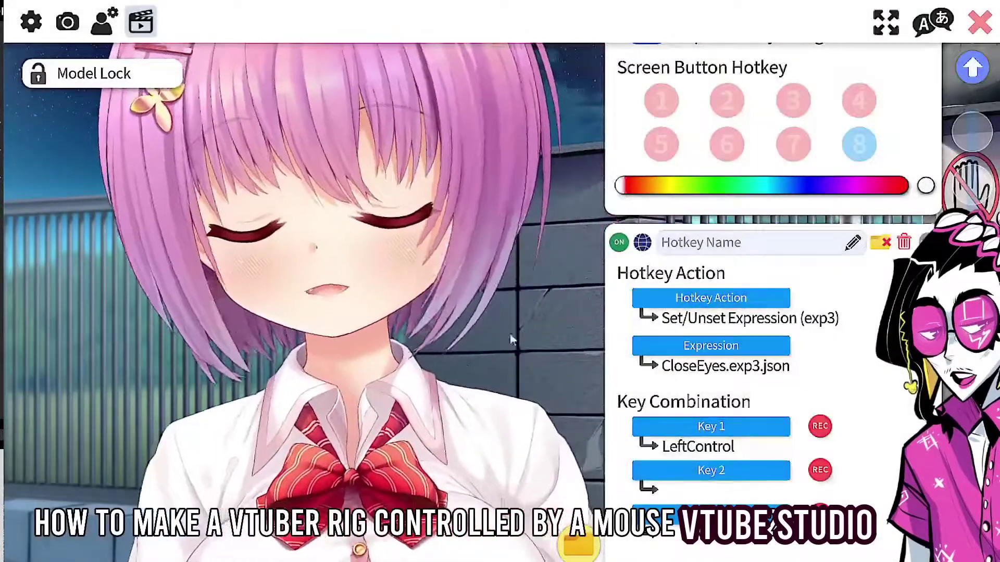
scroll(832, 464, down, 3)
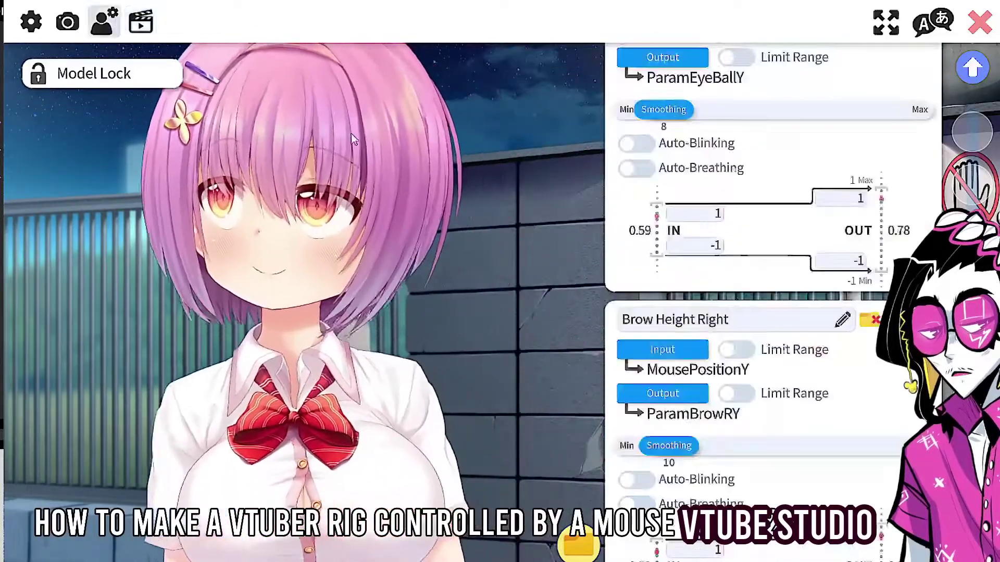
scroll(794, 328, down, 15)
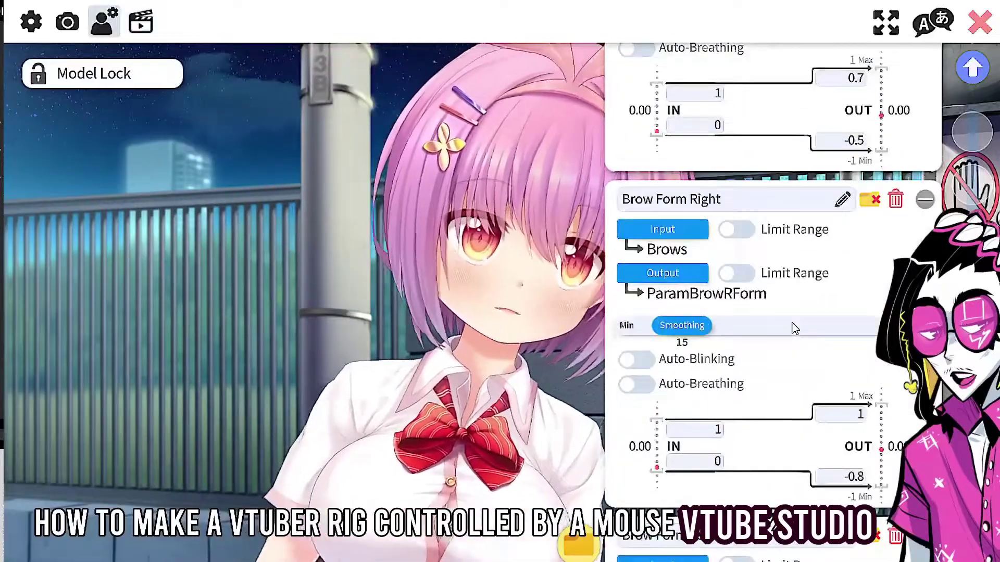
Scroll Akari's parameter list to the Brow Form and Brow Height entries.
scroll(794, 328, down, 20)
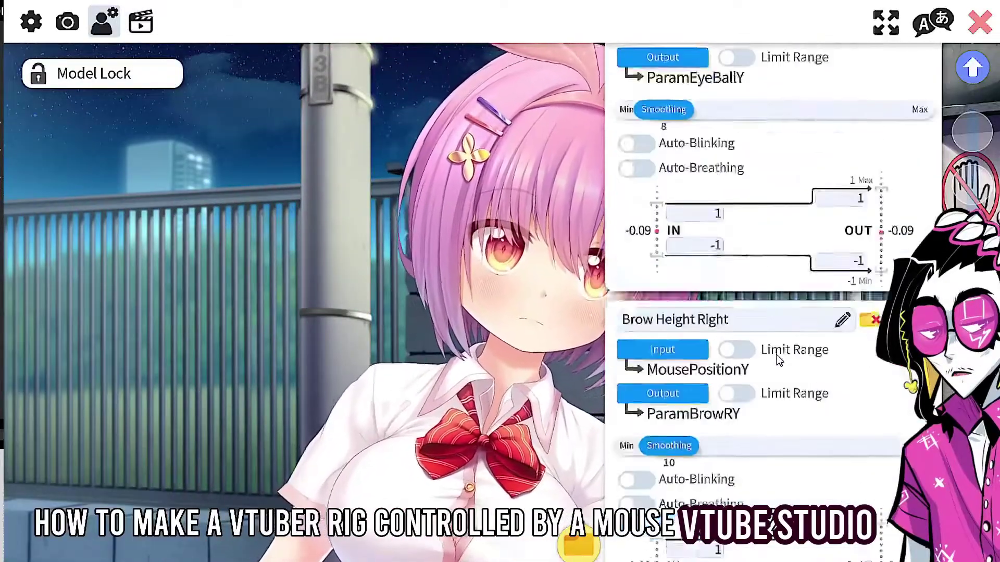
scroll(777, 359, up, 5)
scroll(773, 365, down, 5)
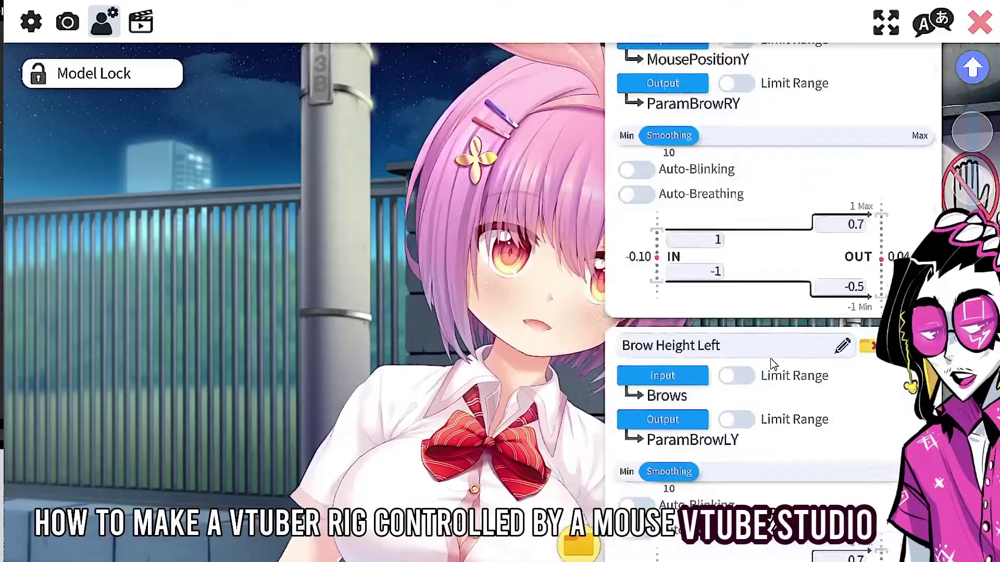
scroll(774, 364, down, 3)
scroll(773, 365, down, 6)
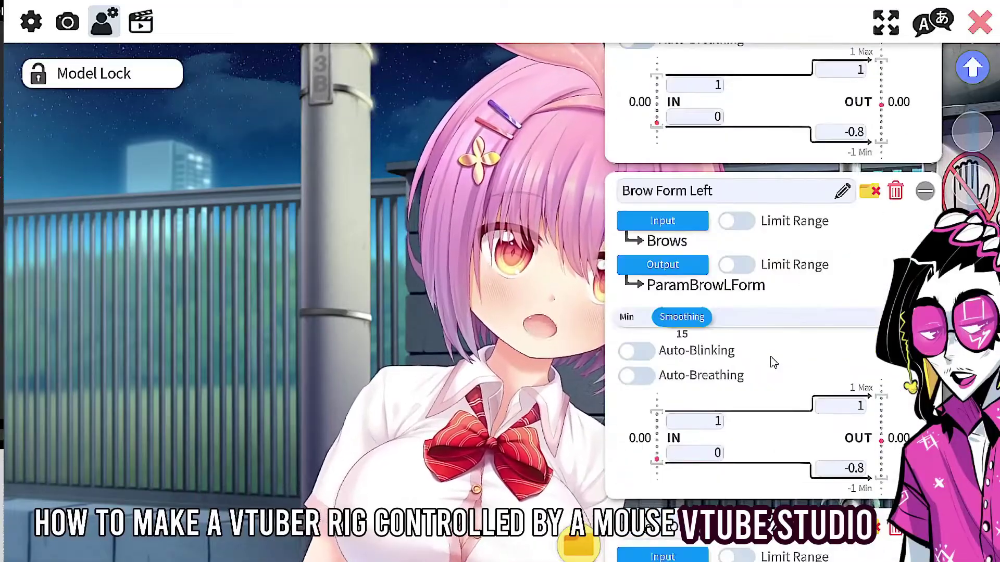